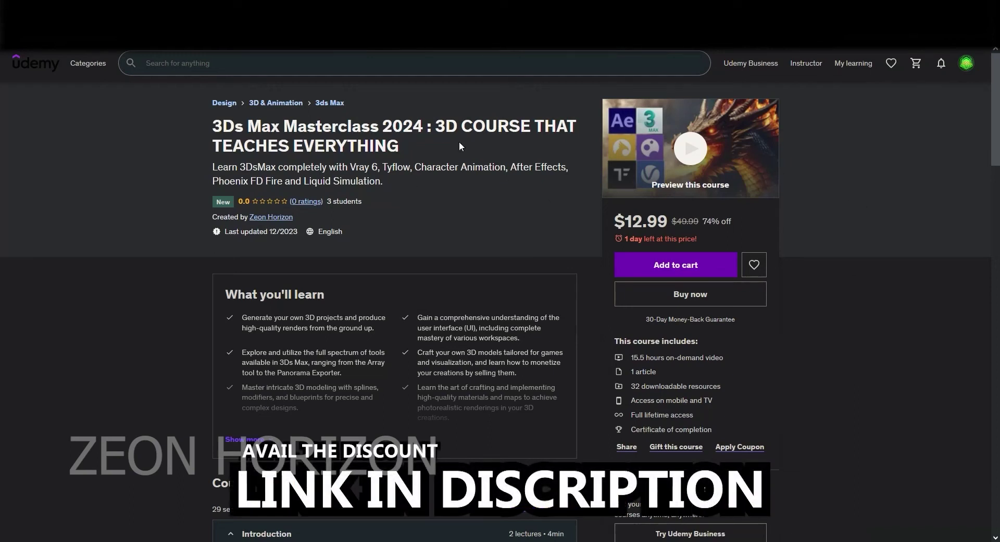
left_click_drag(383, 166, 517, 166)
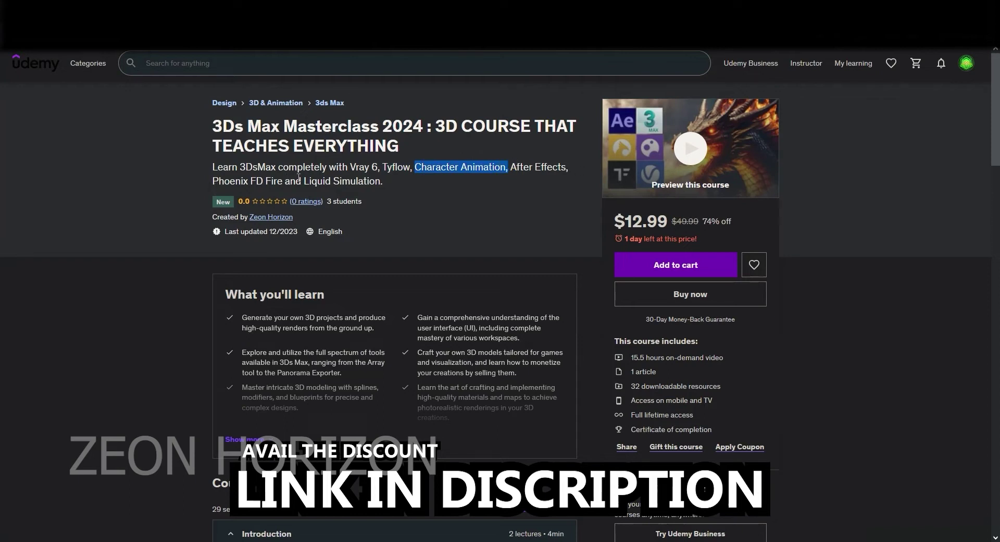
left_click(469, 206)
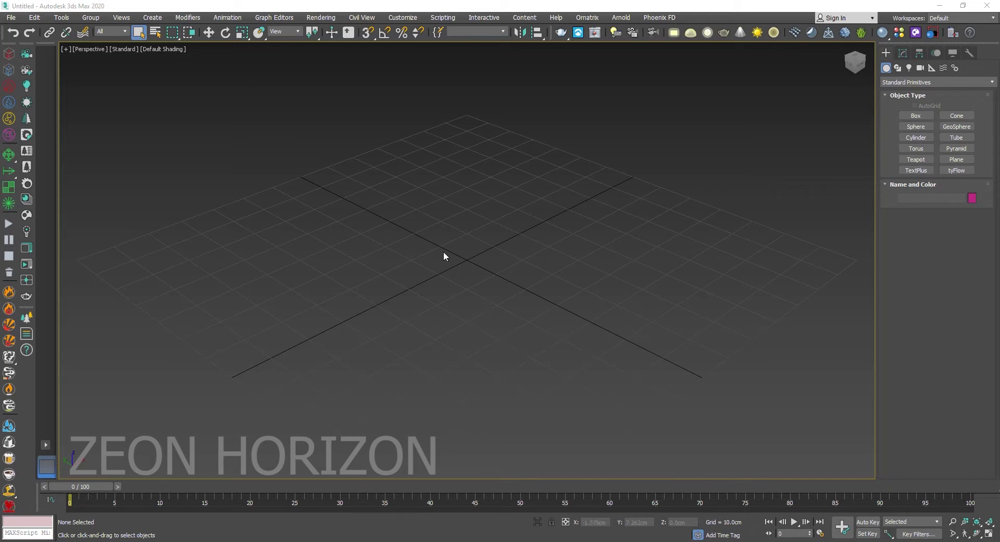
Create a box about 39 cm long, 66 cm wide and 24 cm high around the centre of the grid
middle_click_drag(443, 255, 461, 271)
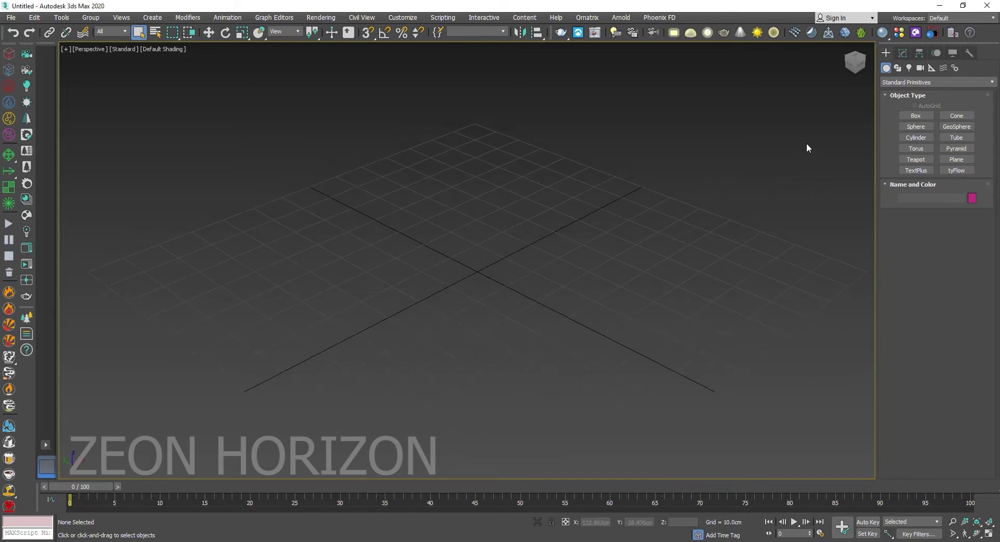
left_click(906, 115)
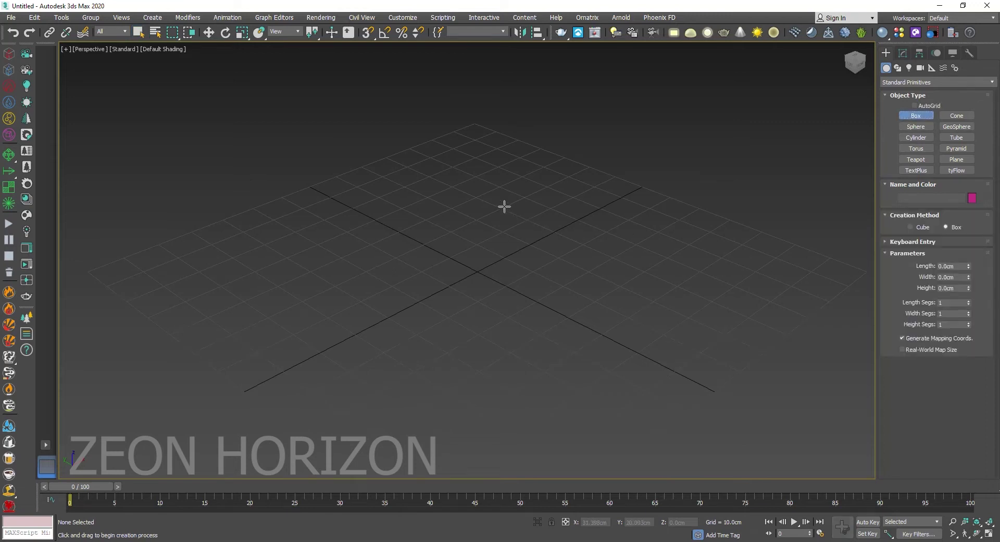
left_click_drag(504, 208, 424, 364)
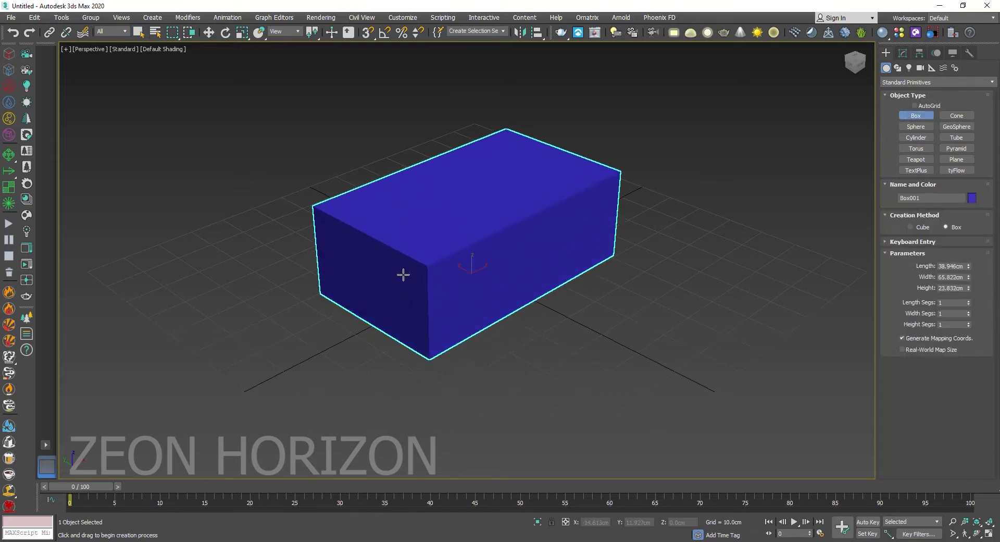
middle_click_drag(409, 258, 413, 341)
scroll(411, 295, "down", 4)
right_click(412, 343)
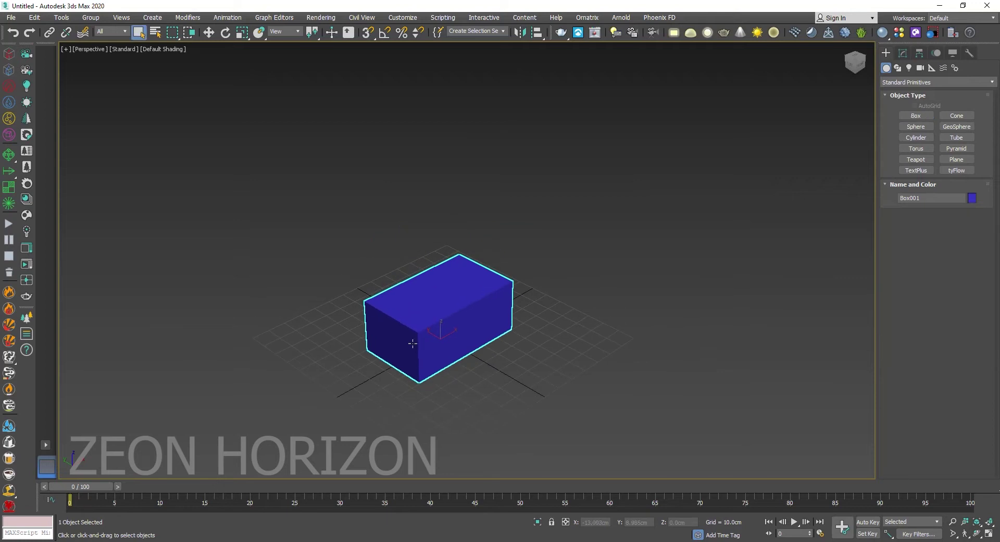
Add a tyFlow object to the scene beside the blue box
left_click(903, 53)
left_click(886, 52)
left_click(957, 170)
left_click(623, 308)
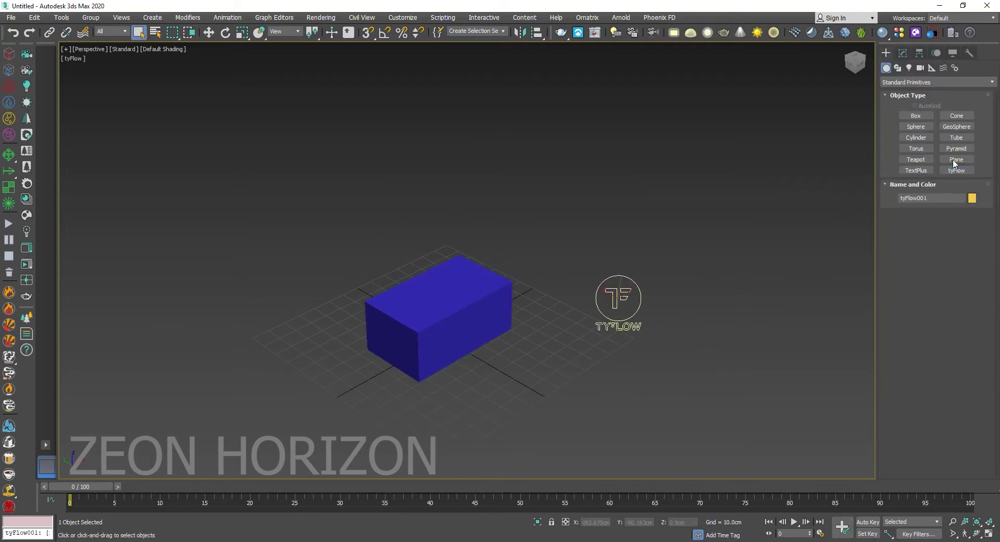
Create a second, smaller and flatter box near the short end of the blue box, opposite the tyFlow icon
left_click(928, 114)
middle_click_drag(502, 174, 511, 130)
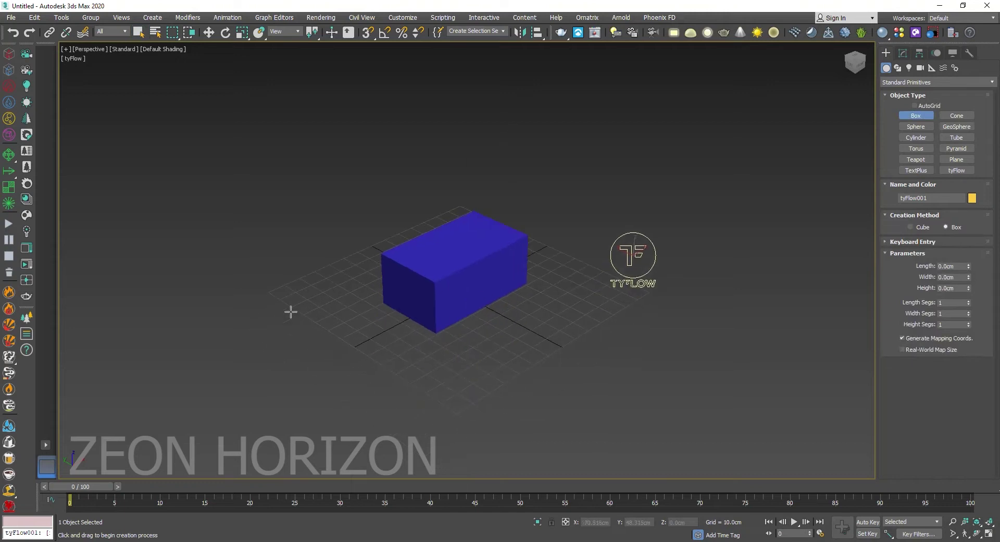
left_click_drag(330, 335, 326, 384)
left_click(331, 344)
right_click(332, 344)
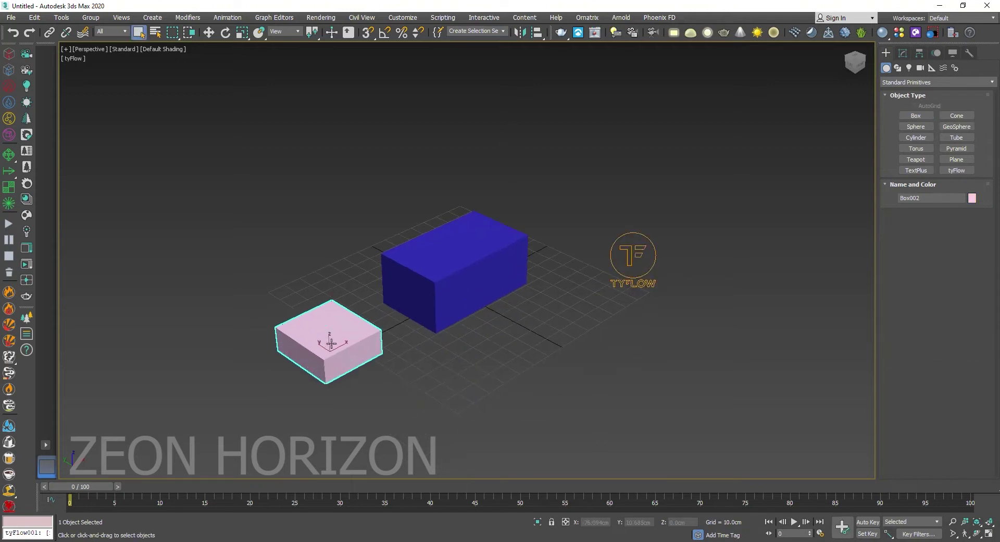
Move the small box up to about X -62, Z 25 cm beside the blue box's top edge and convert it to Editable Poly
middle_click_drag(340, 359, 283, 338, "alt")
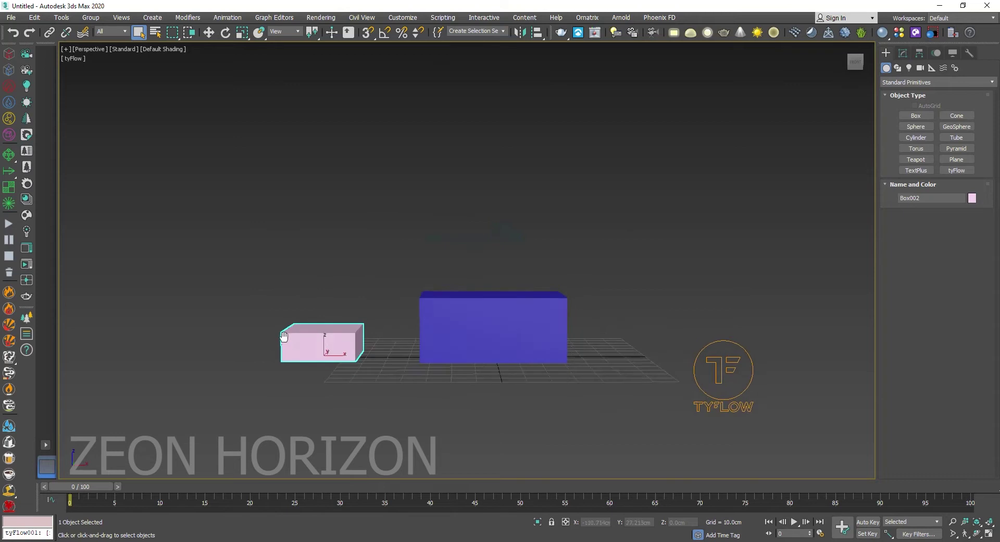
key("w")
left_click_drag(333, 343, 369, 289)
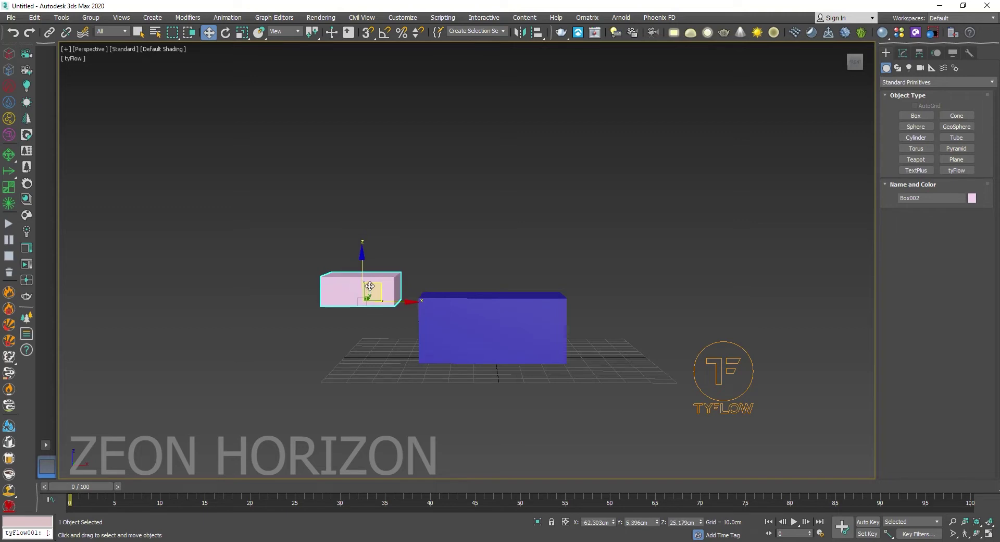
right_click(373, 285)
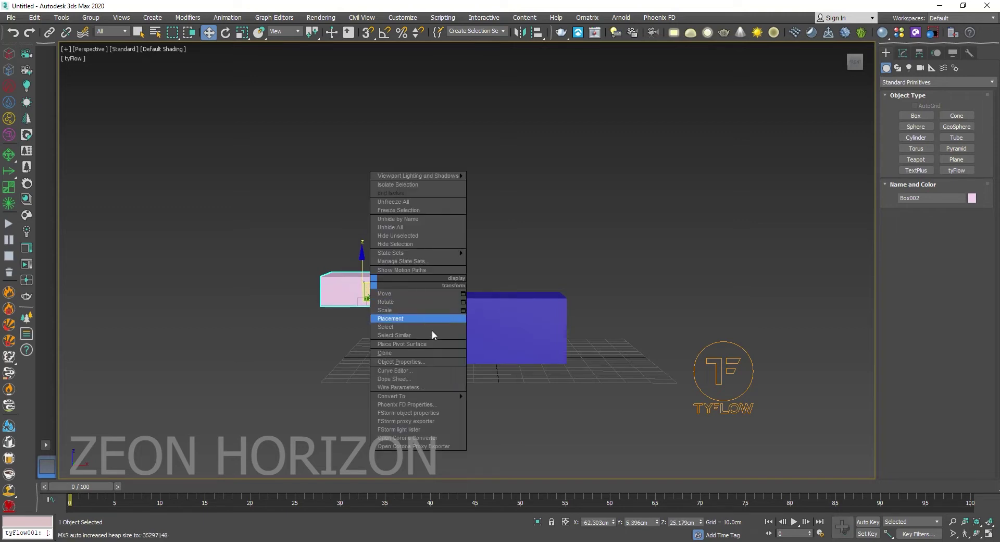
mouse_move(459, 401)
left_click(531, 412)
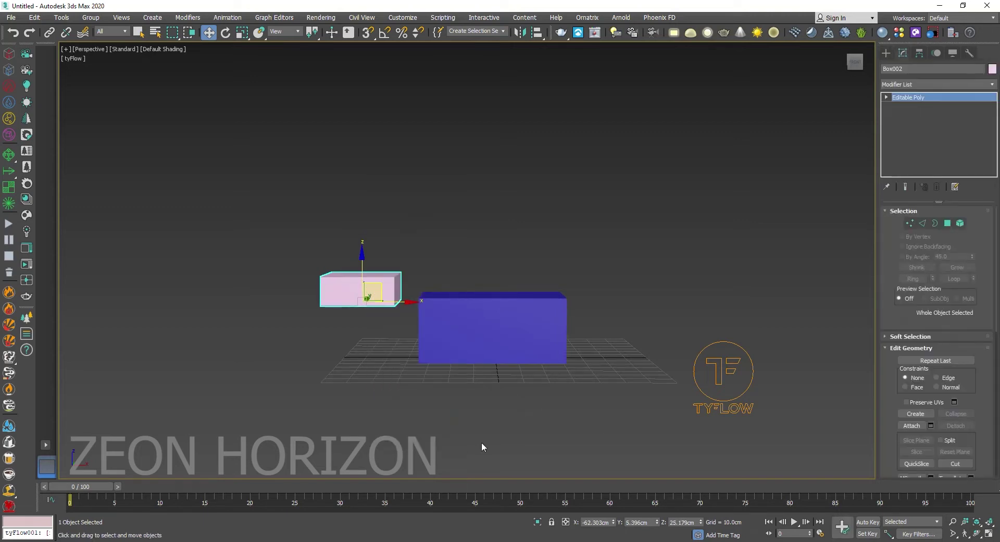
With Auto Key on at frame 40, extend the small box's side polygon along X until it passes the blue box's far end
left_click_drag(348, 483, 440, 485)
key("w")
left_click(948, 222)
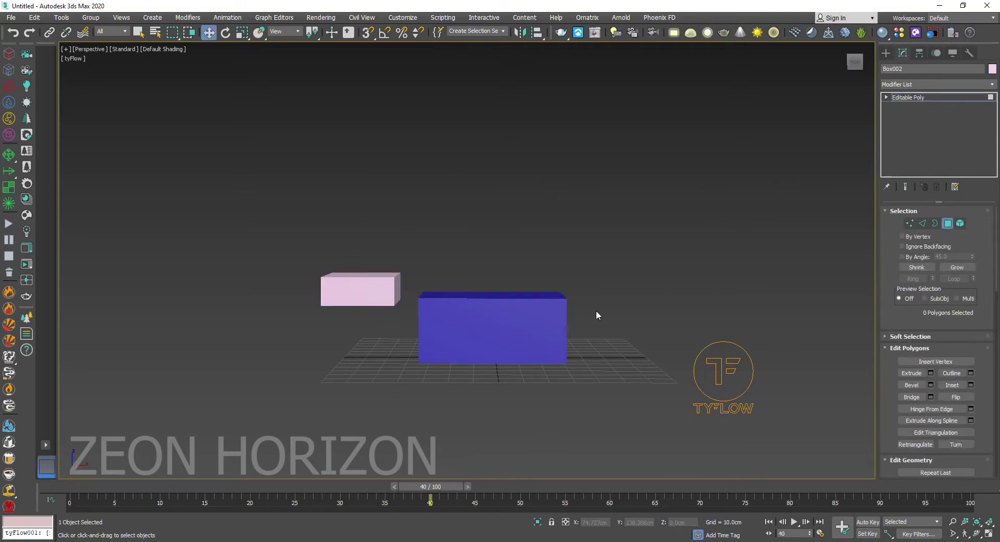
key("n")
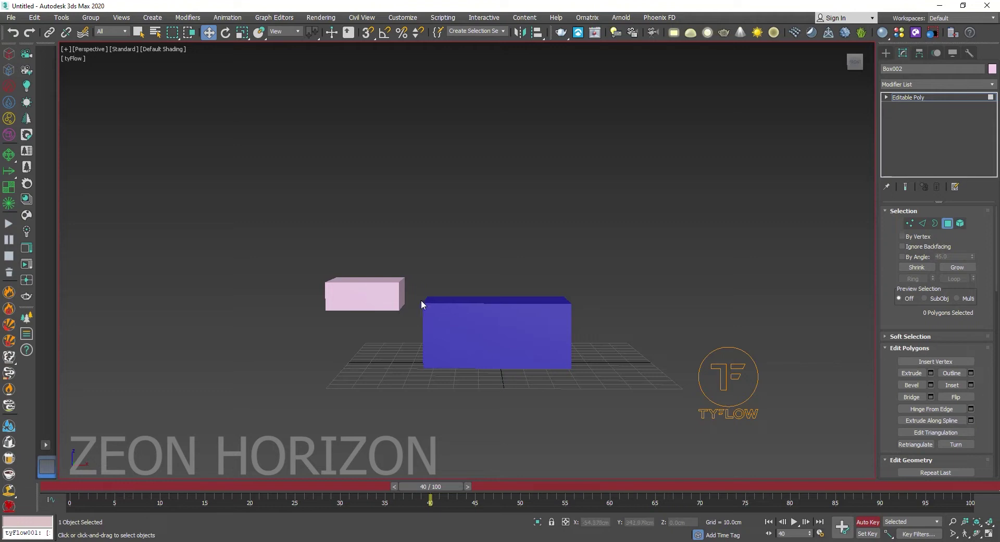
left_click(404, 293)
left_click_drag(404, 293, 605, 305)
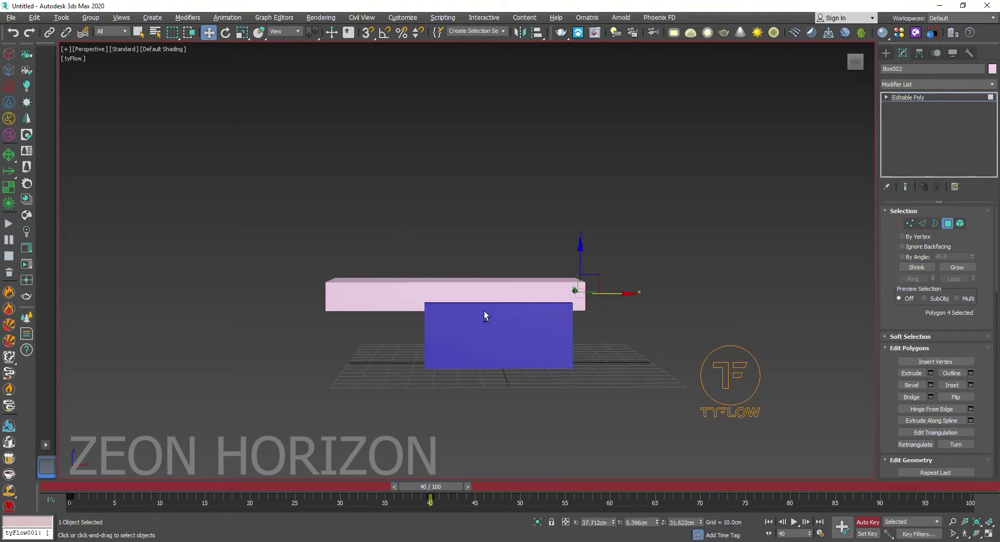
Pull the animated box's bottom polygon down at frame 40 to enclose the blue box, turn Auto Key off and return to frame 0
middle_click_drag(605, 304, 527, 296, "alt")
left_click(528, 295)
left_click_drag(527, 296, 534, 343)
left_click(866, 520)
left_click_drag(457, 488, 78, 477)
middle_click_drag(404, 367, 398, 428, "alt")
left_click_drag(82, 487, 9, 456)
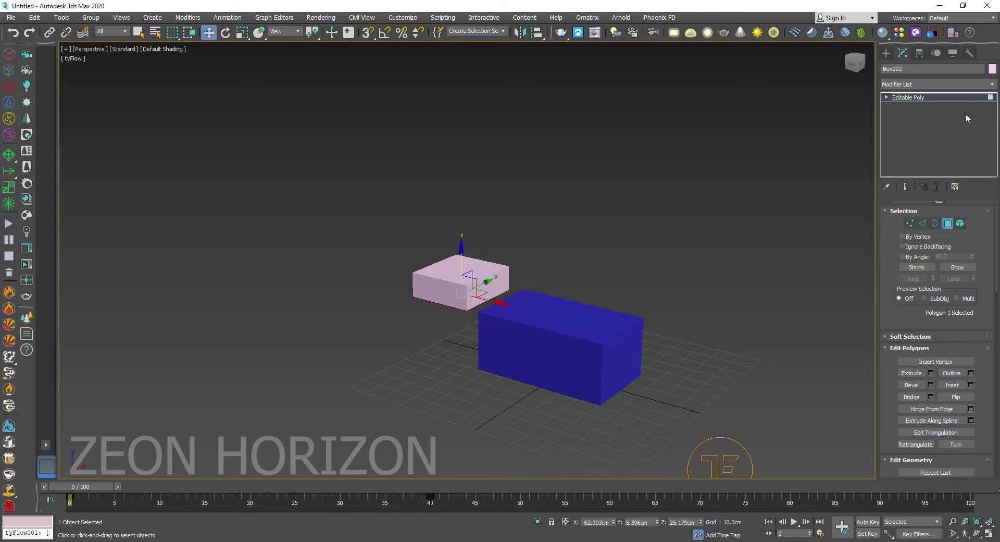
In the animated box's object properties, enable Display as Box and turn off Renderable
left_click(886, 53)
right_click(465, 285)
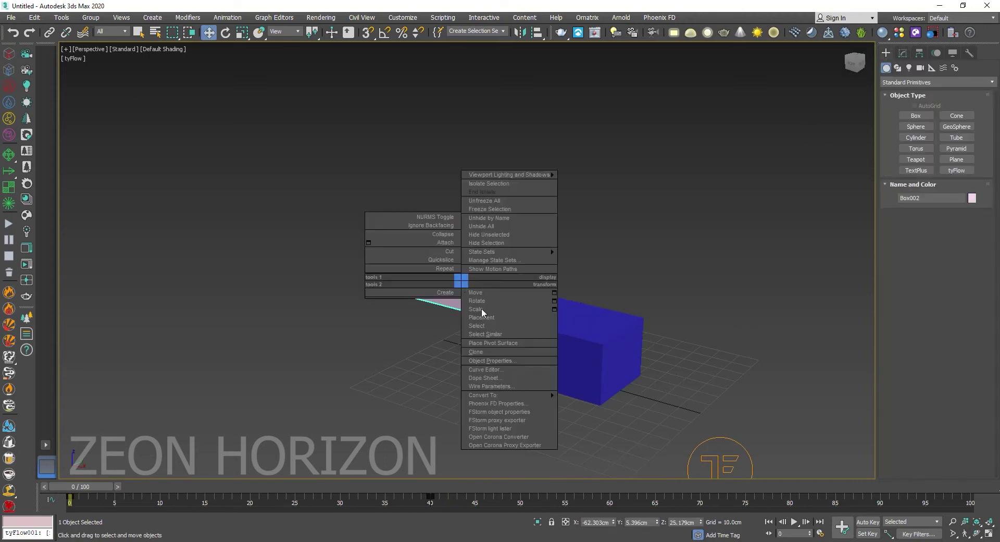
left_click(513, 368)
left_click(523, 256)
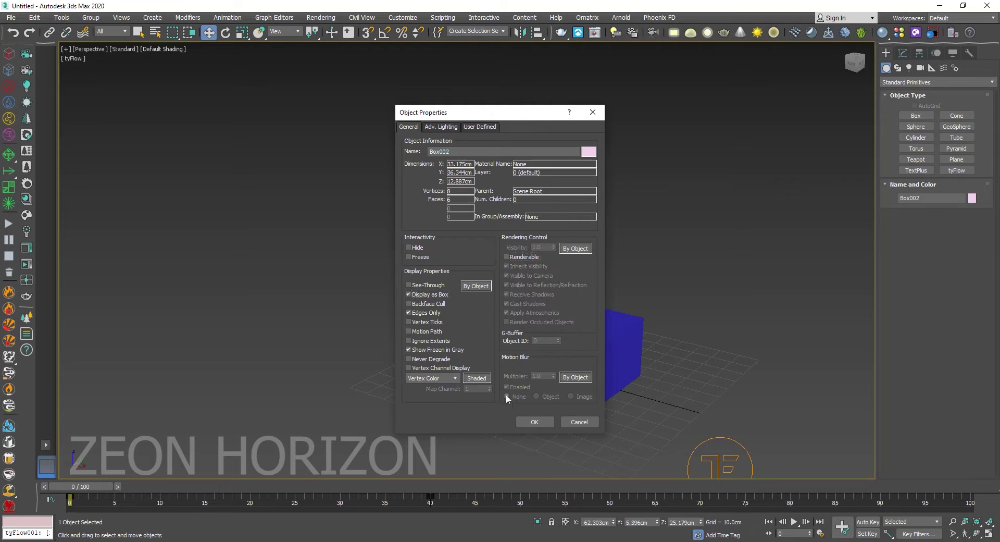
left_click(533, 420)
Scale the animated box along Y to about 210% and check at frame 40 that it surrounds the blue box
key("r")
left_click_drag(441, 299, 403, 313)
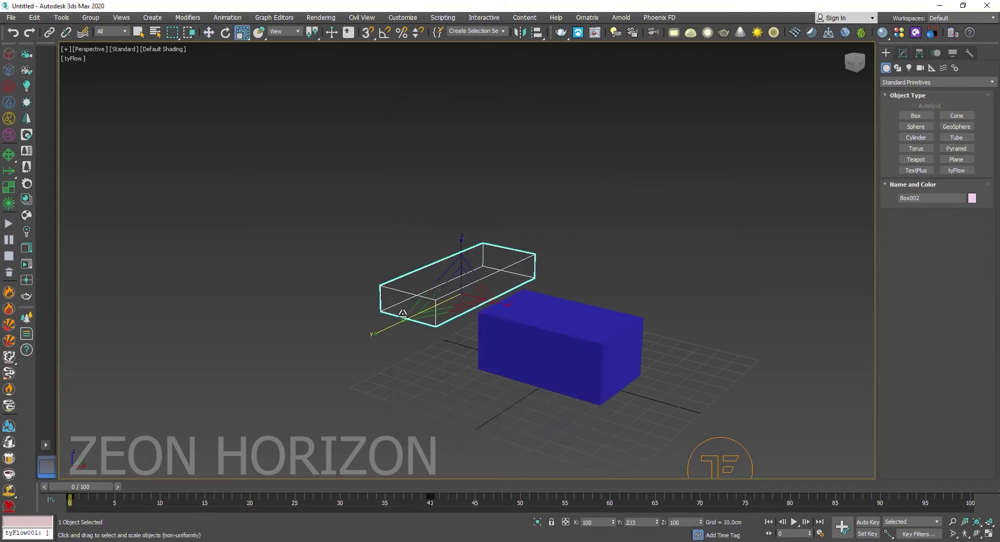
left_click_drag(93, 486, 431, 500)
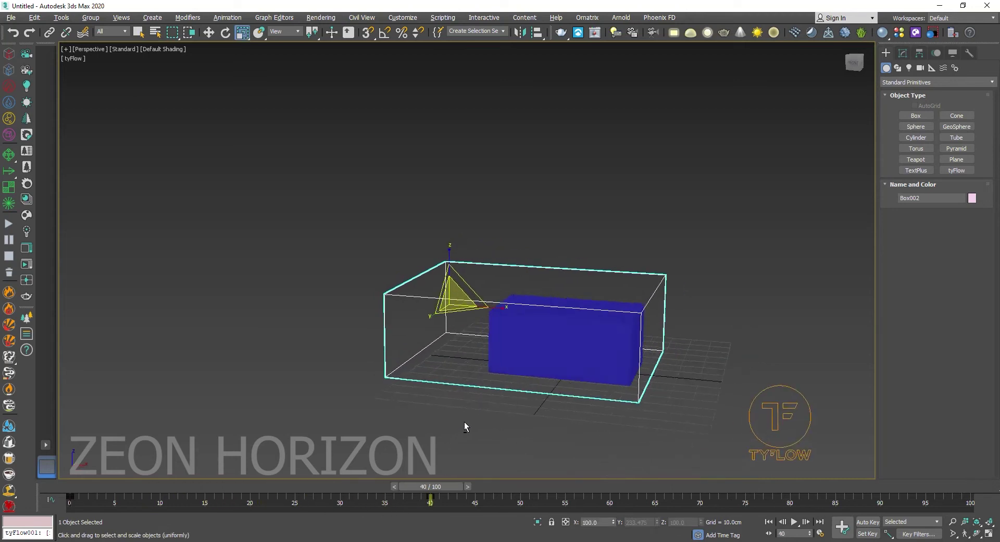
middle_click_drag(464, 422, 652, 463, "alt")
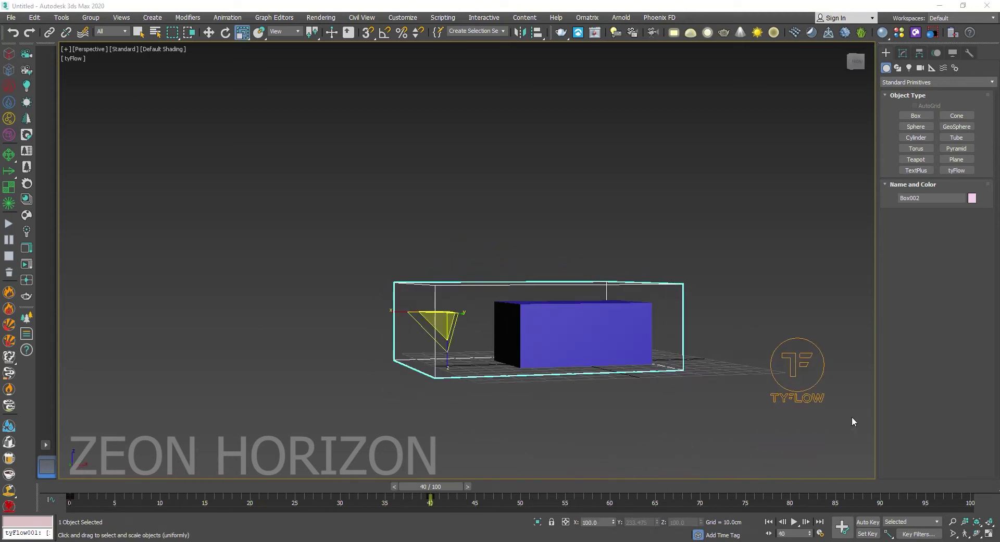
Select the tyFlow object, show its modify parameters and widen the command area so all rollouts fit
left_click(805, 354)
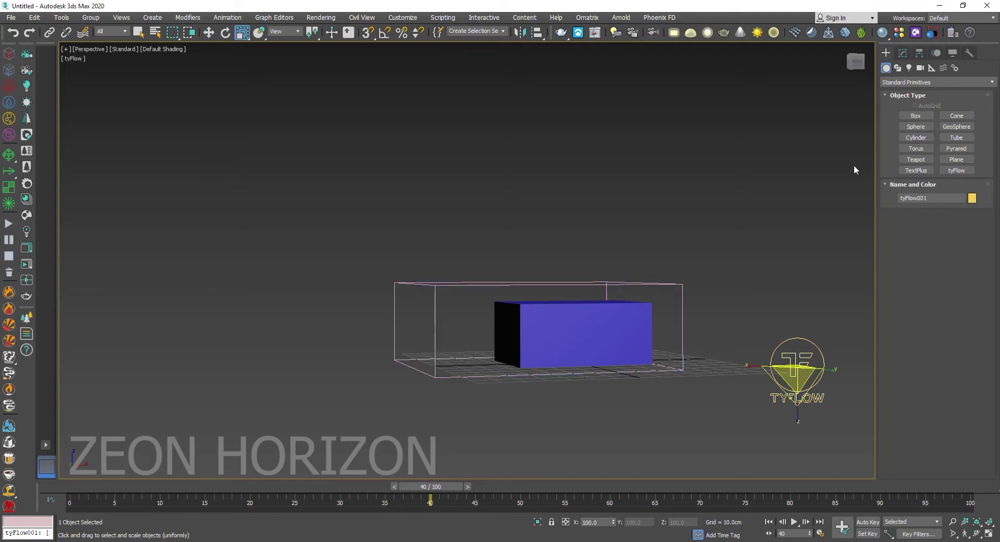
left_click(903, 53)
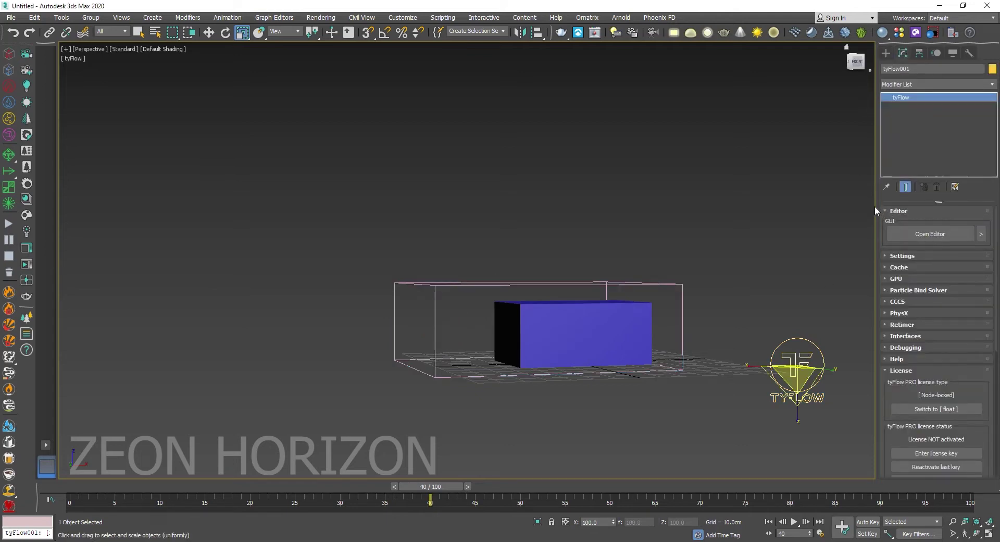
left_click_drag(875, 206, 673, 221)
middle_click_drag(472, 267, 541, 259)
scroll(400, 272, "up", 3)
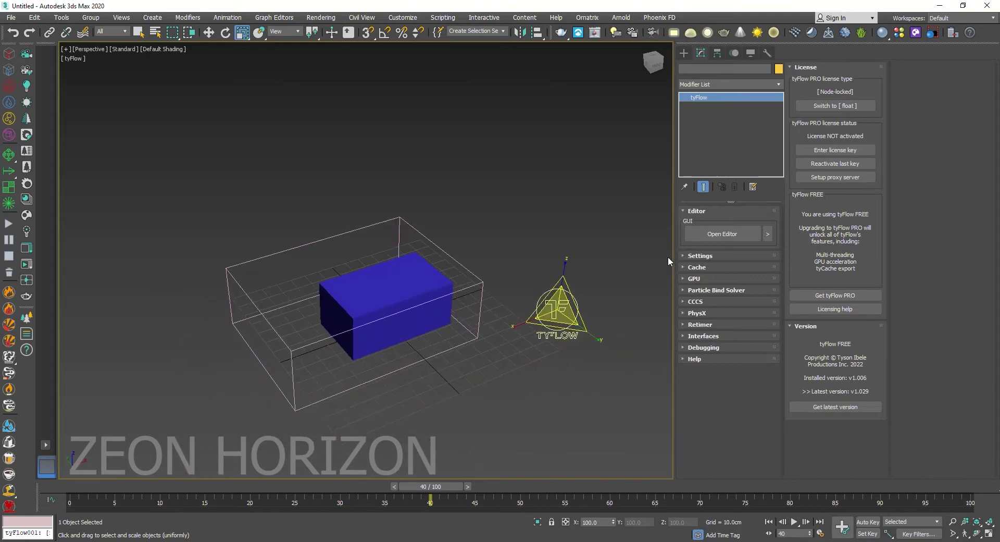
left_click_drag(672, 258, 638, 239)
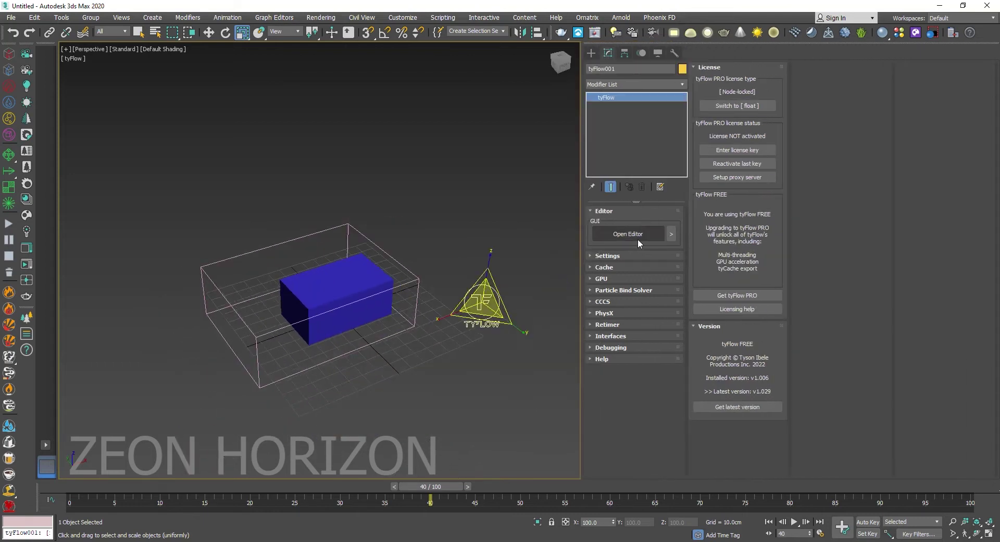
Open the tyFlow editor, shrink its window and place it beside the viewport
left_click(638, 237)
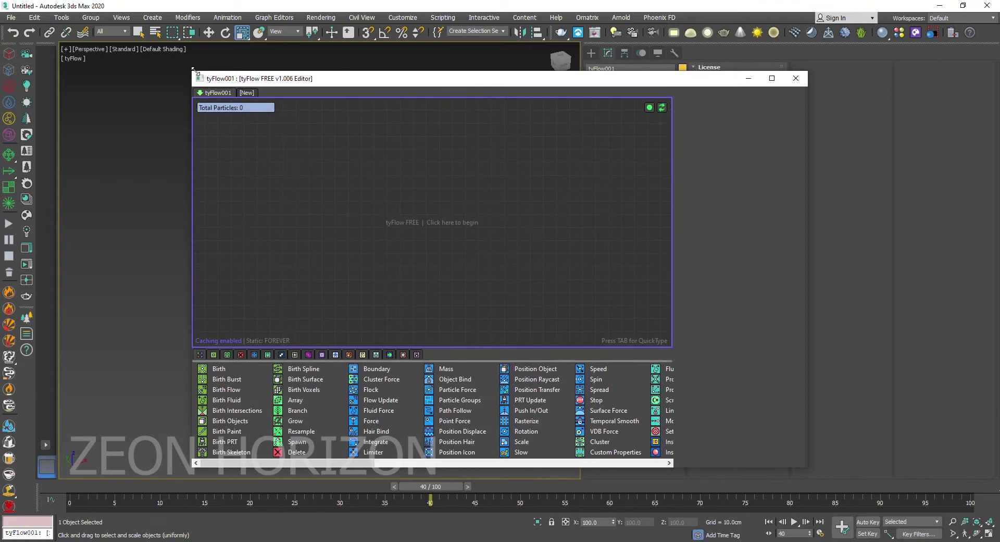
left_click(190, 70)
left_click_drag(193, 72, 434, 62)
left_click_drag(495, 74, 697, 59)
Create a flow event with a Birth Objects operator and pick the blue box as its source object
left_click(354, 263)
left_click_drag(677, 405, 705, 118)
left_click_drag(786, 54, 748, 56)
left_click(880, 194)
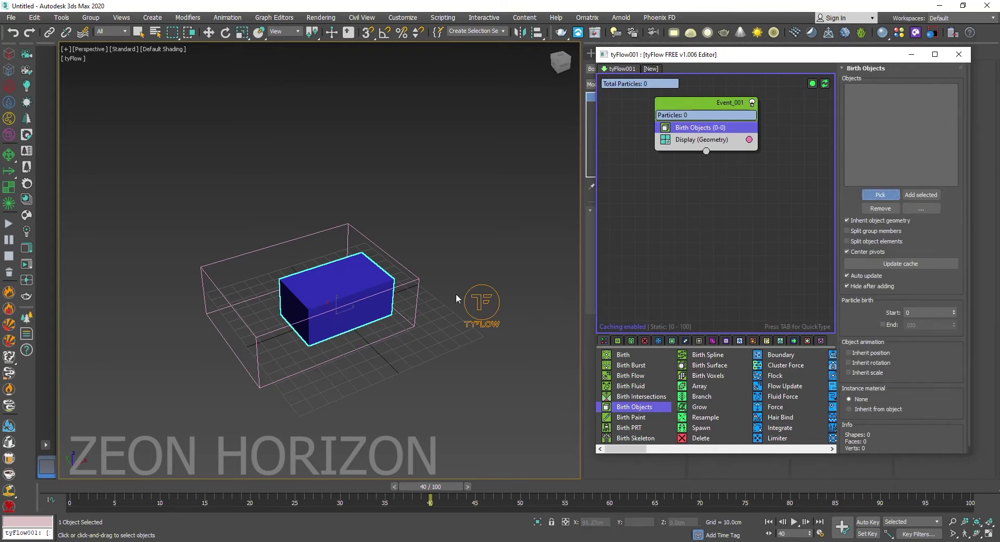
left_click(360, 305)
left_click_drag(682, 102, 653, 96)
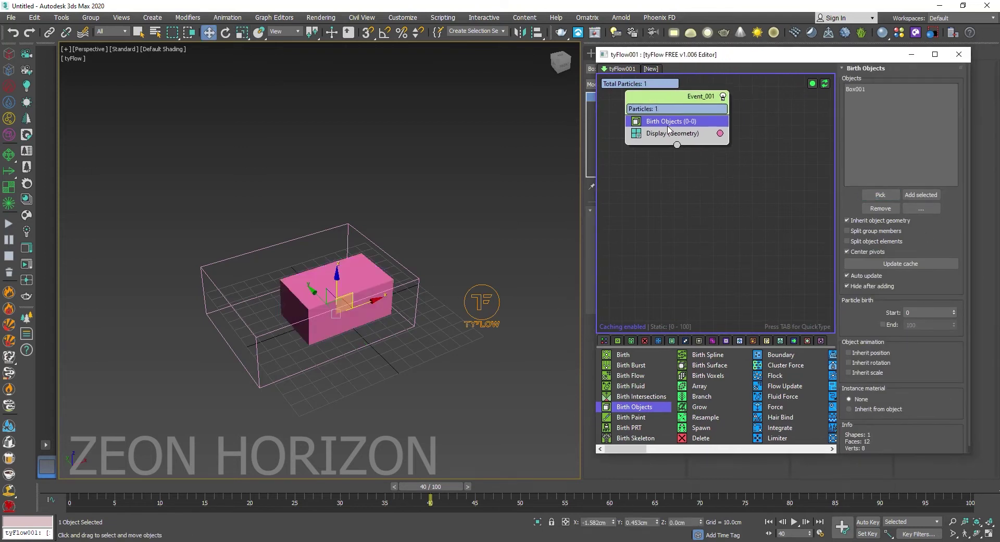
Insert a Voronoi Fracture operator after Birth Objects and turn on edged faces in the viewport
key("Tab")
type("v")
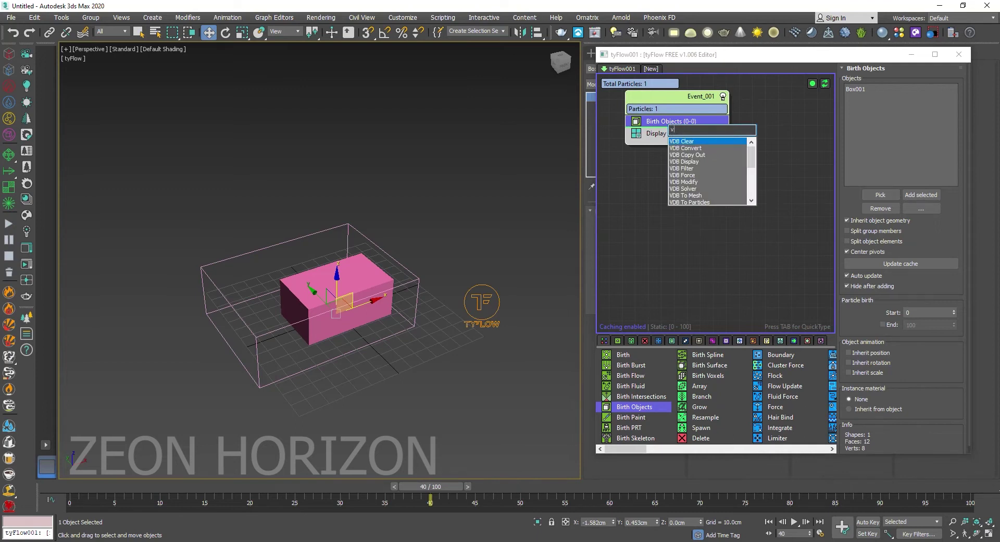
type("or")
left_click(698, 142)
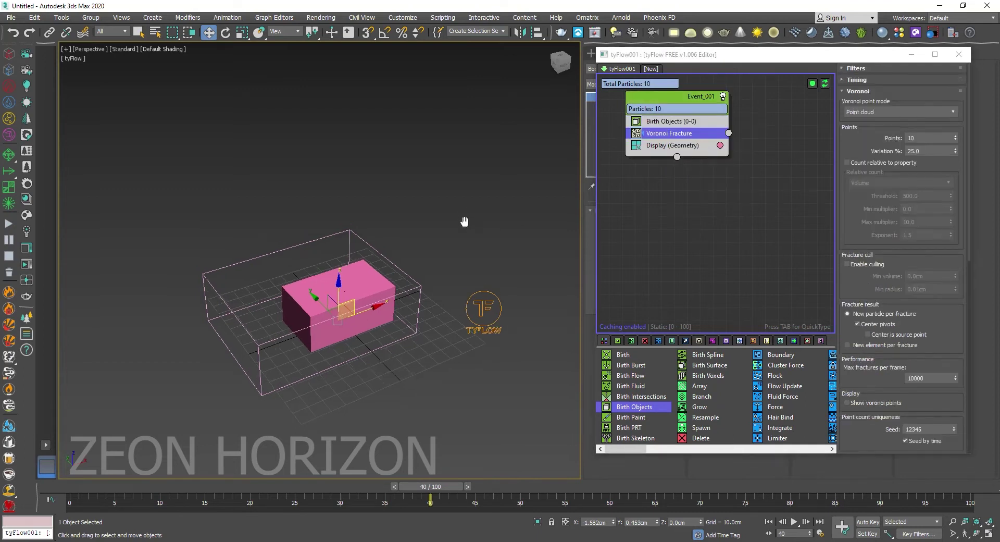
key("F4")
scroll(344, 304, "up", 2)
scroll(346, 306, "up", 2)
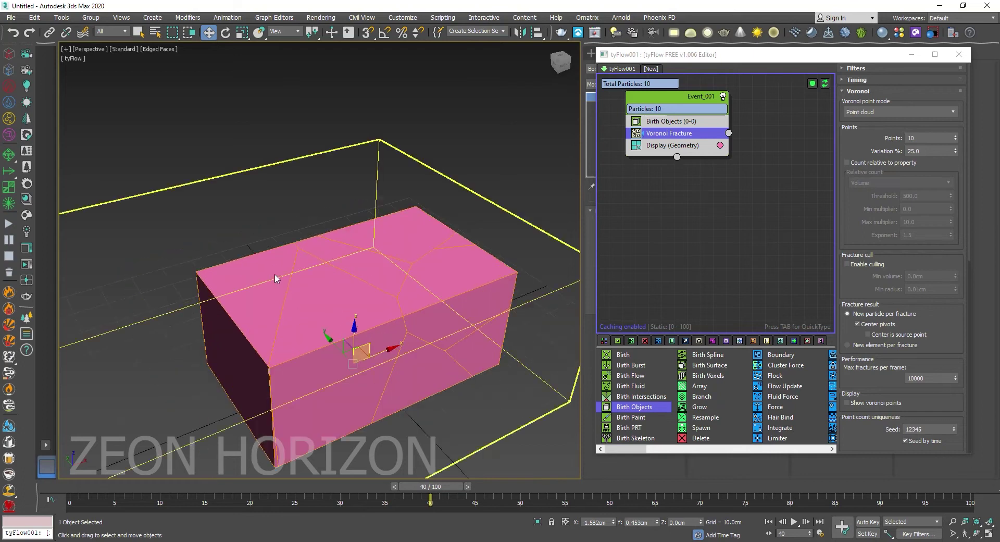
Set the Voronoi Fracture point count to 50, raise it to 100 and inspect the fractured box
double_click(917, 138)
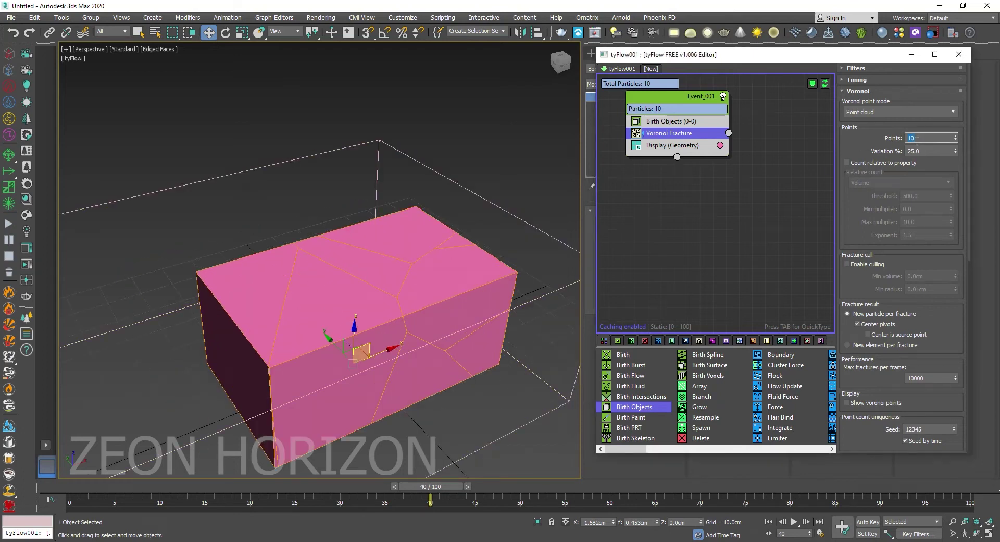
type("50")
key("Return")
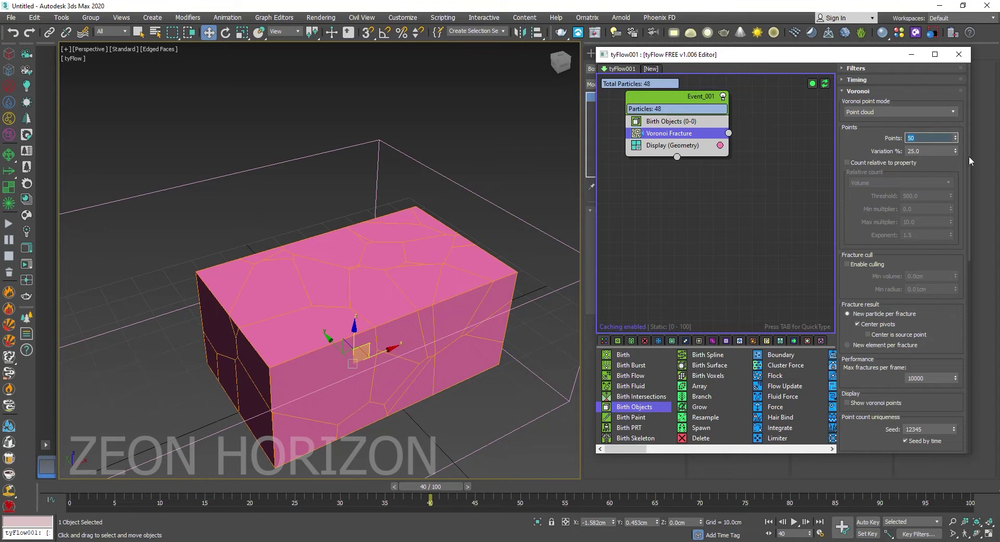
key("Return")
middle_click_drag(339, 319, 368, 334, "alt")
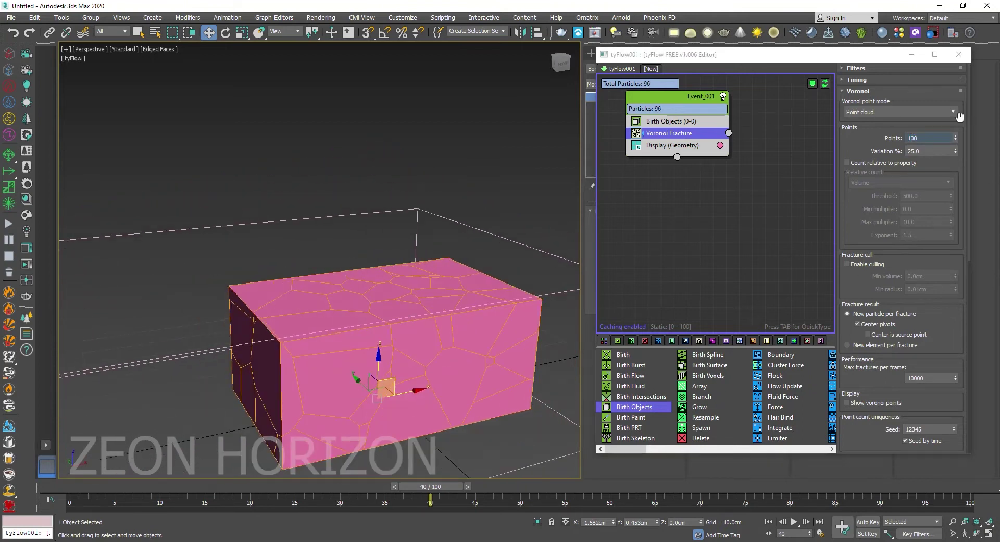
Reset the Voronoi Fracture point variation to 0% and briefly try counting the points relative to volume
right_click(955, 151)
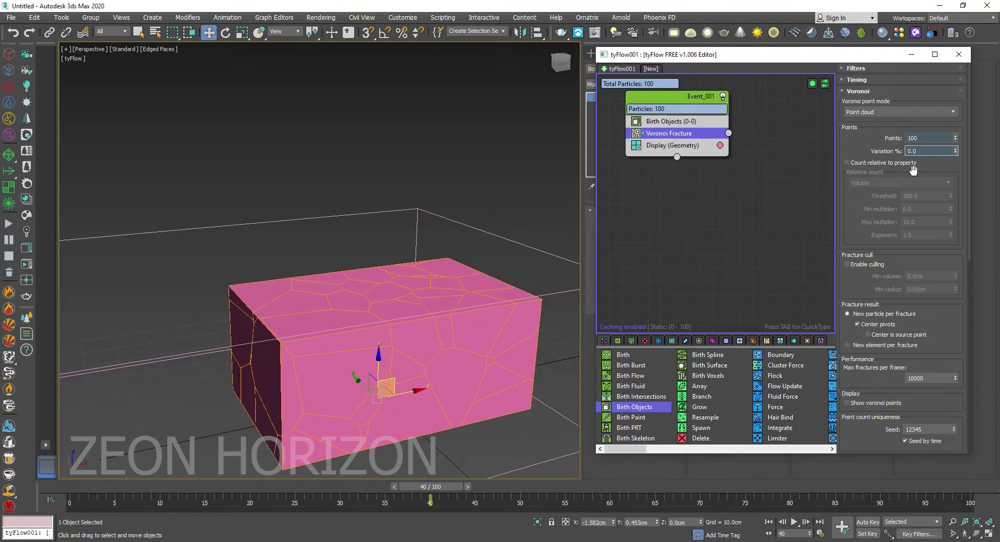
scroll(897, 193, "down", 1)
left_click(887, 152)
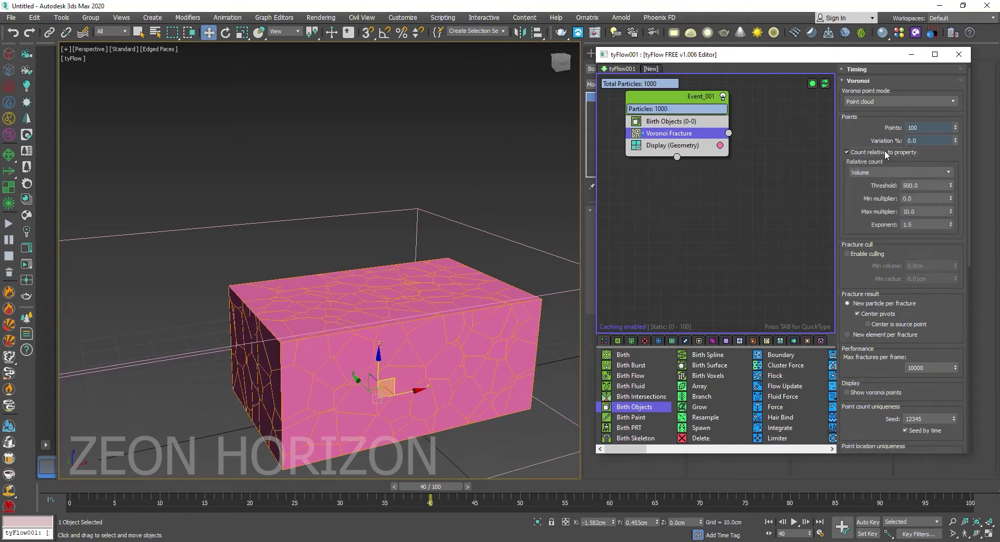
middle_click_drag(341, 289, 424, 283, "alt")
left_click(864, 154)
scroll(375, 250, "up", 4)
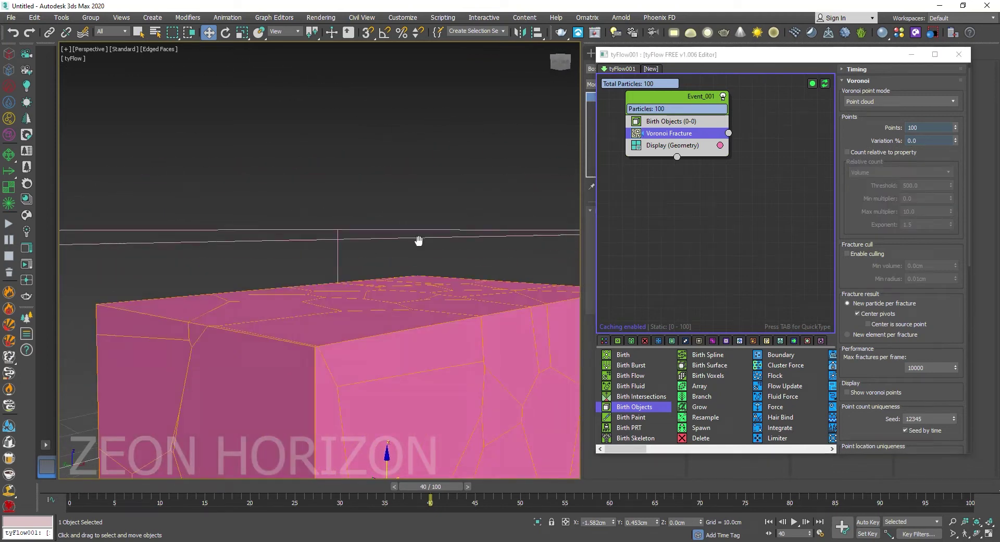
scroll(384, 279, "down", 8)
middle_click_drag(386, 218, 358, 219, "alt")
middle_click_drag(233, 244, 364, 251)
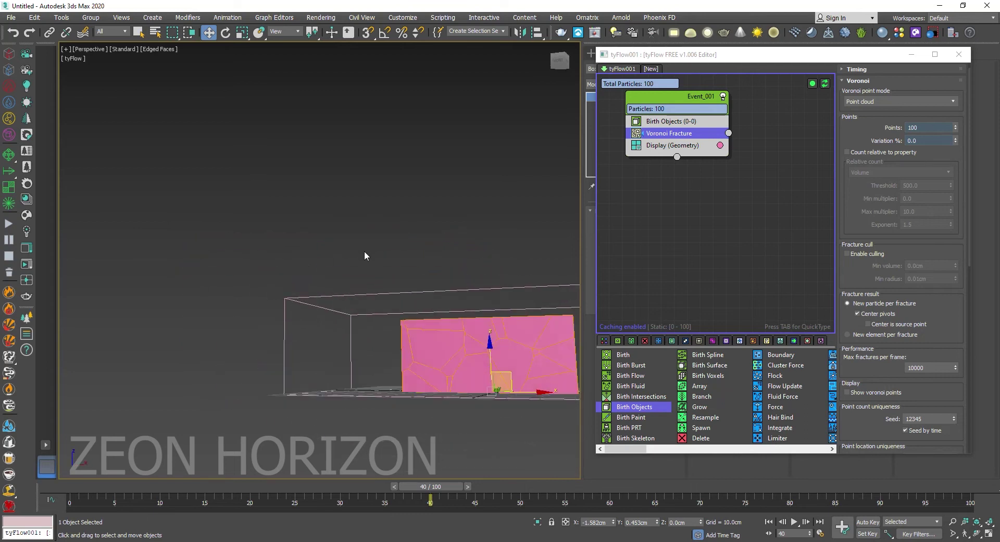
Unhide all objects and hide the blue source box again
left_click(386, 252)
right_click(397, 230)
left_click(444, 183)
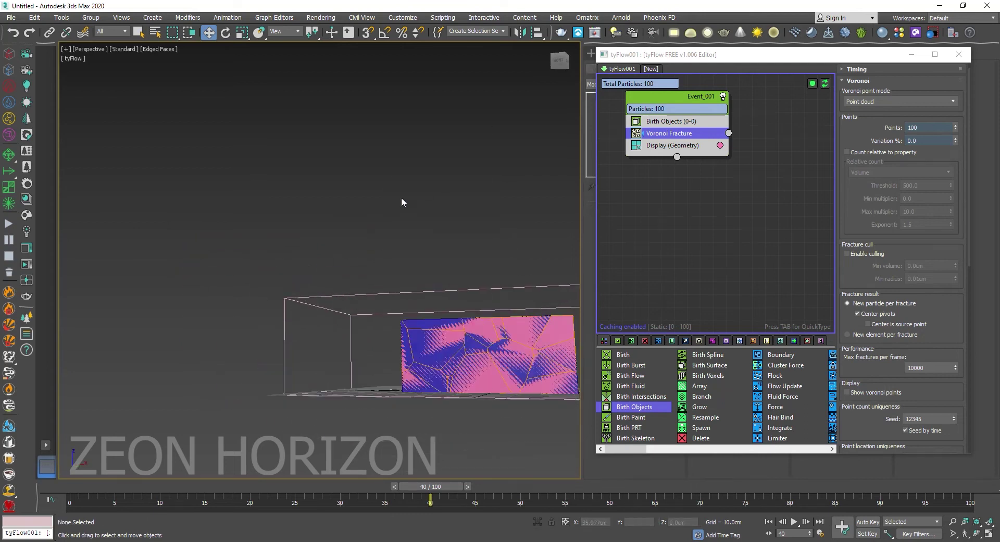
middle_click_drag(401, 198, 443, 227, "alt")
middle_click_drag(443, 227, 284, 152)
right_click(414, 368)
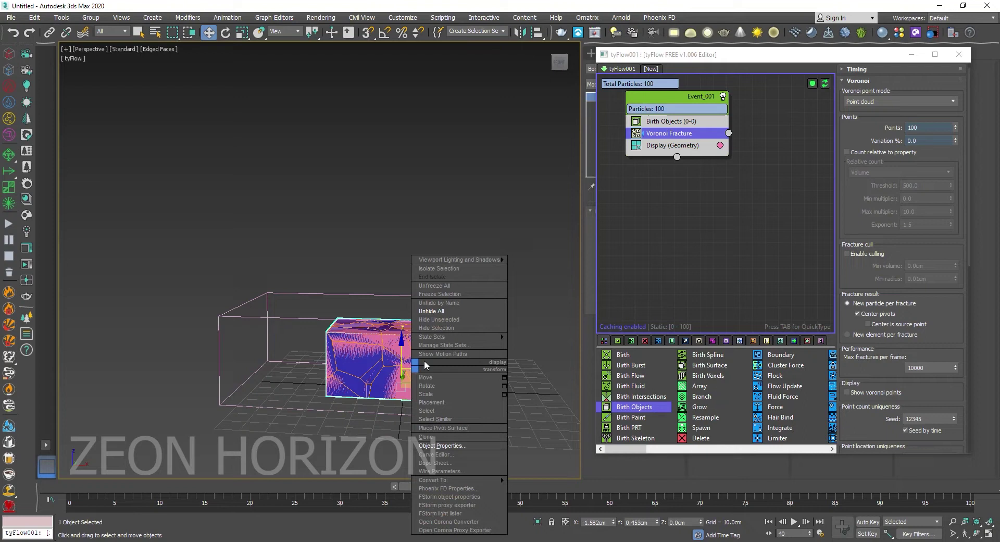
left_click(463, 329)
Go to frame 22, select the wireframe helper box and insert a Surface Test operator after Voronoi Fracture
left_click_drag(119, 488, 273, 485)
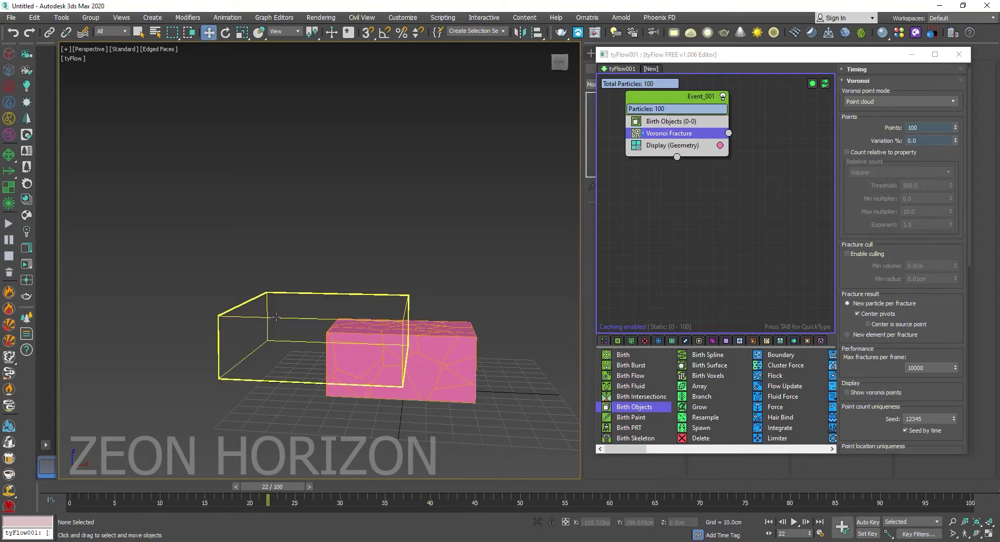
left_click(275, 317)
key("Tab")
type("s")
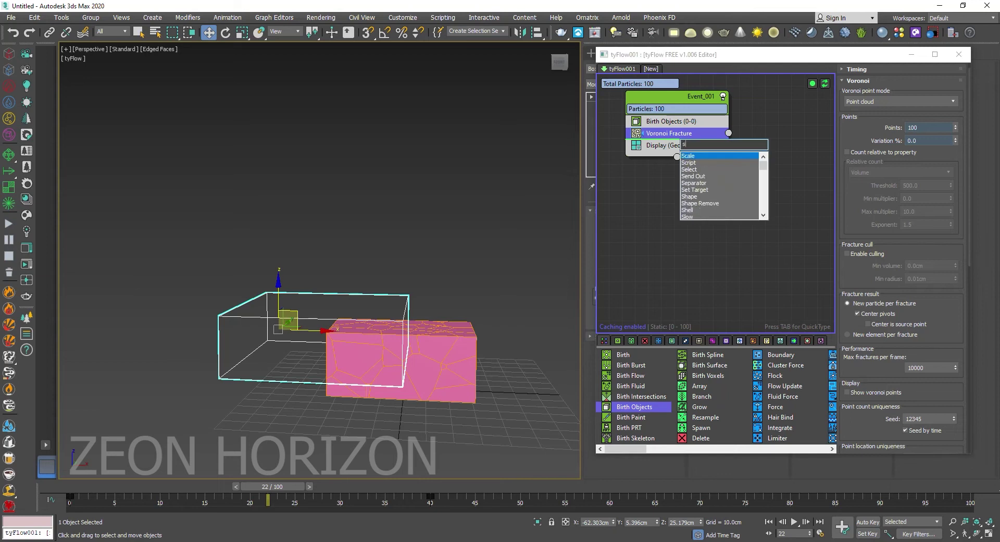
type("ur")
left_click(701, 162)
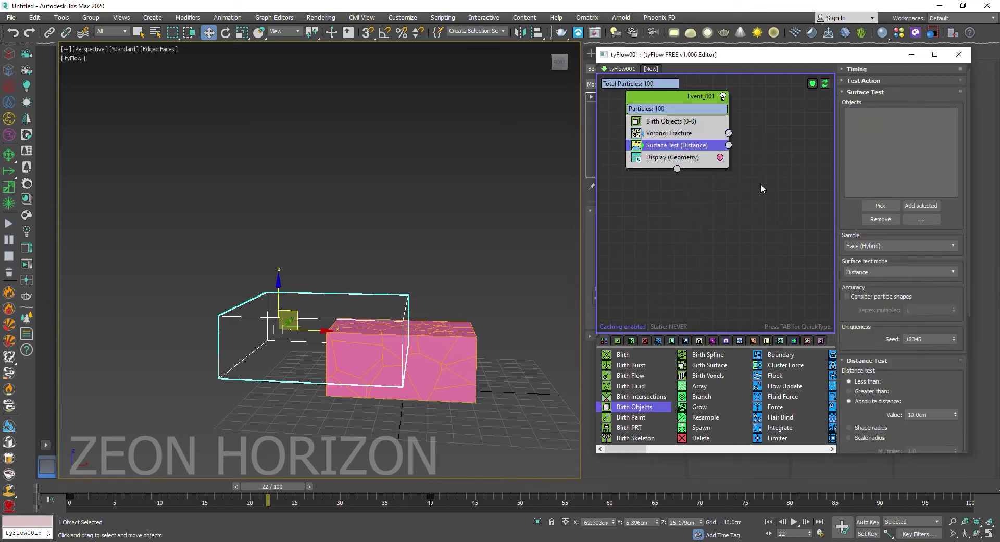
Pick the helper box as the Surface Test object and set the surface test mode to Volume (inside)
left_click(875, 205)
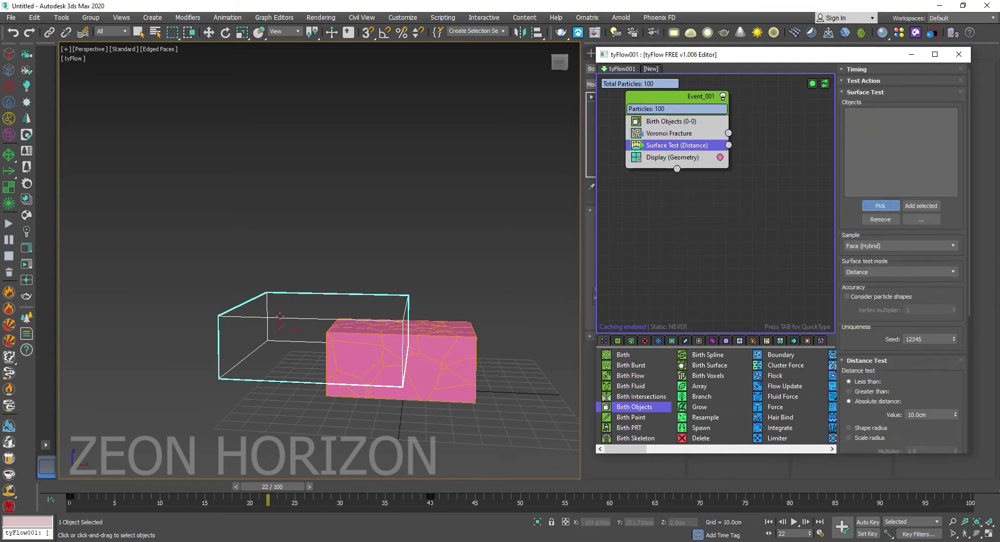
left_click(280, 315)
left_click_drag(284, 488, 351, 474)
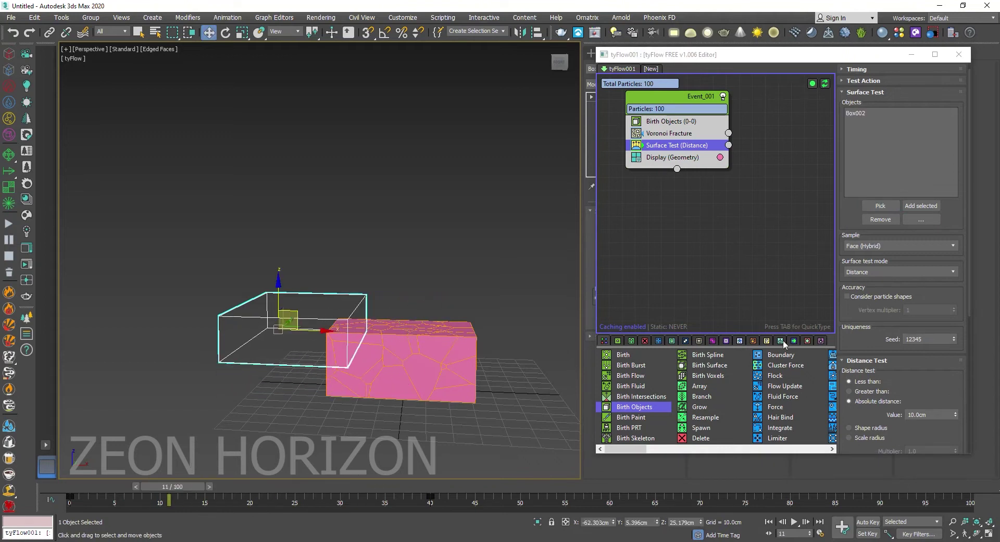
left_click(920, 271)
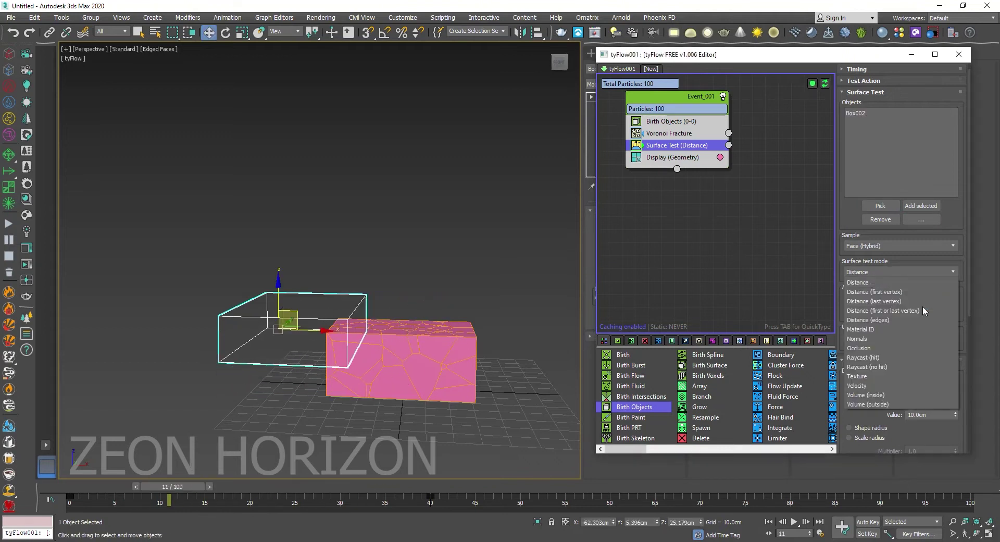
left_click(884, 395)
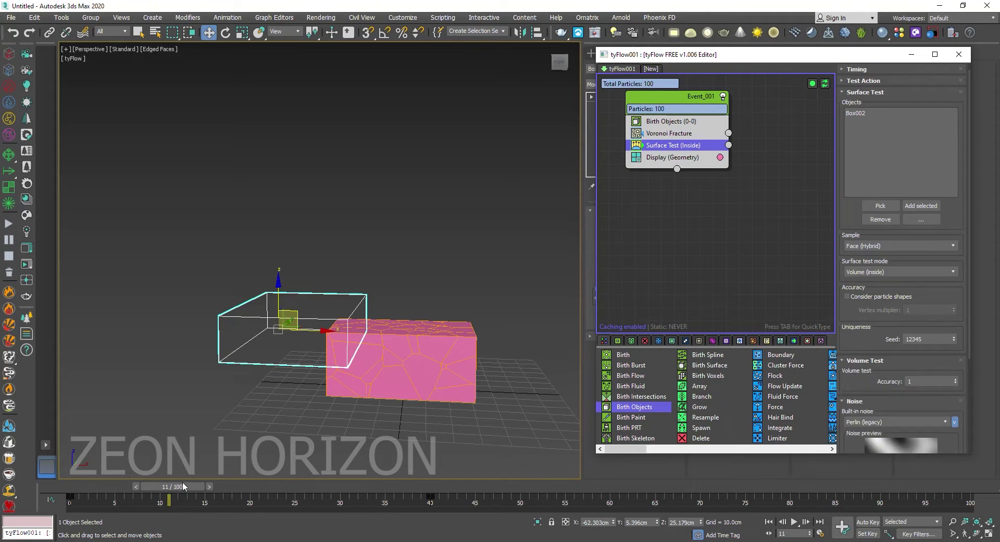
Connect the Surface Test output to a new event and scrub the timeline to frame 25 to check it
left_click_drag(183, 484, 275, 493)
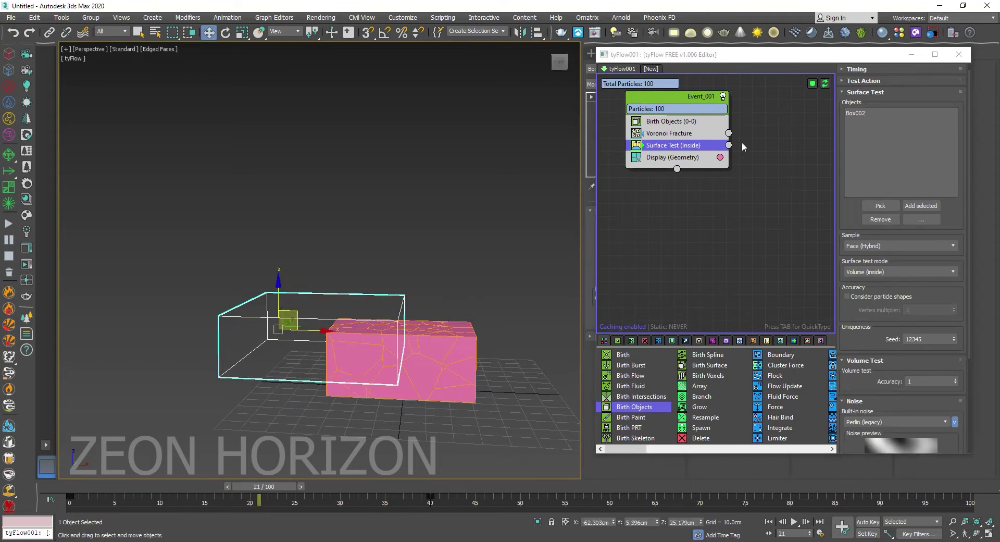
left_click_drag(728, 145, 798, 190)
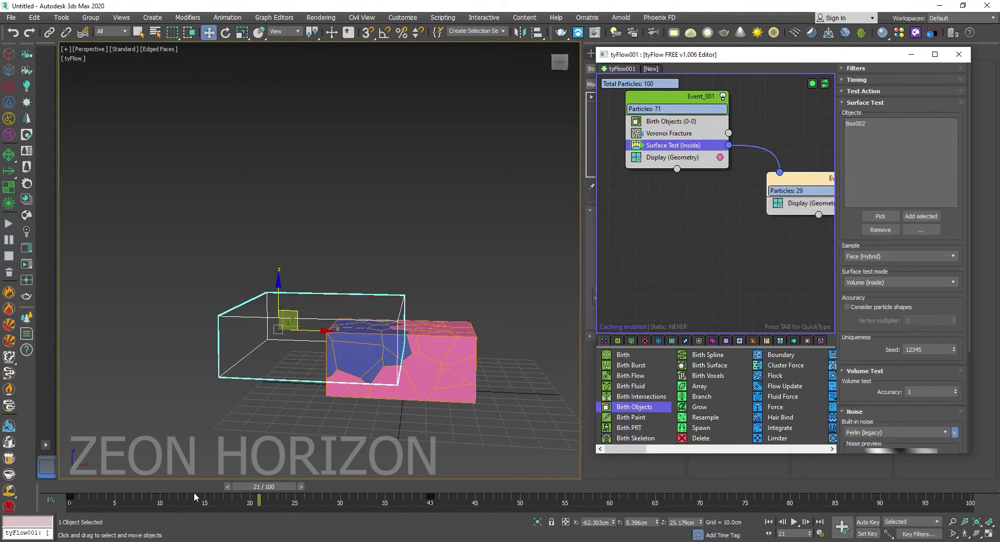
left_click_drag(229, 486, 297, 487)
key("w")
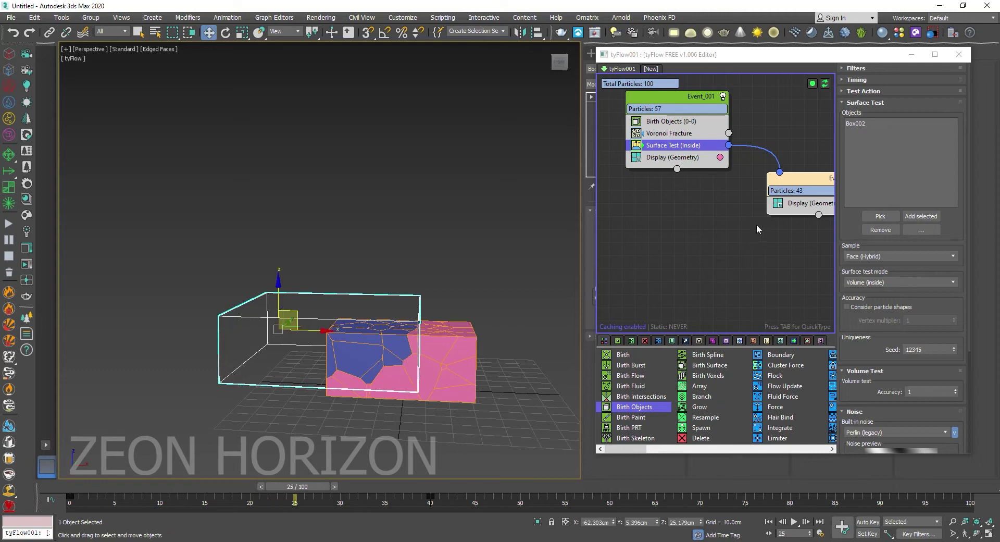
middle_click_drag(756, 224, 675, 220)
left_click(711, 198)
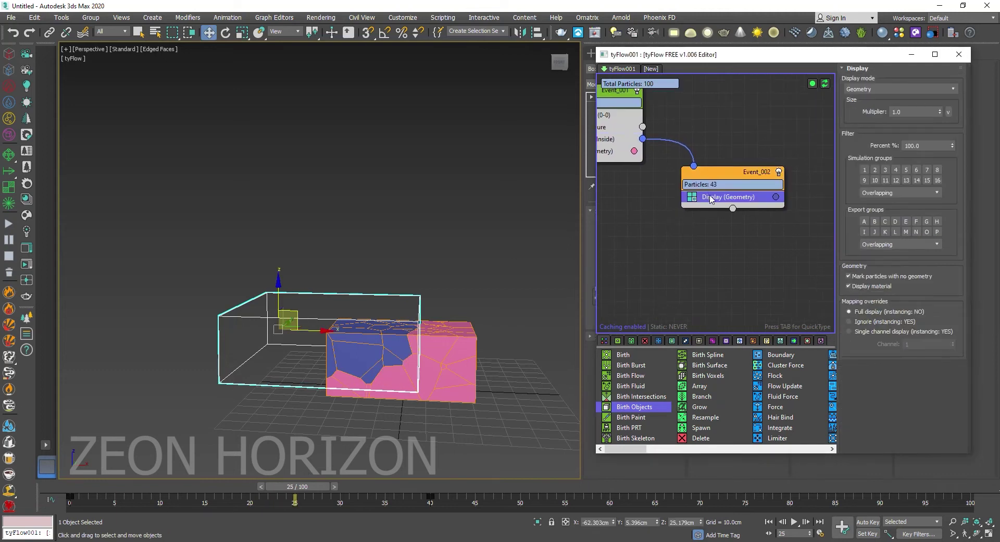
key("Tab")
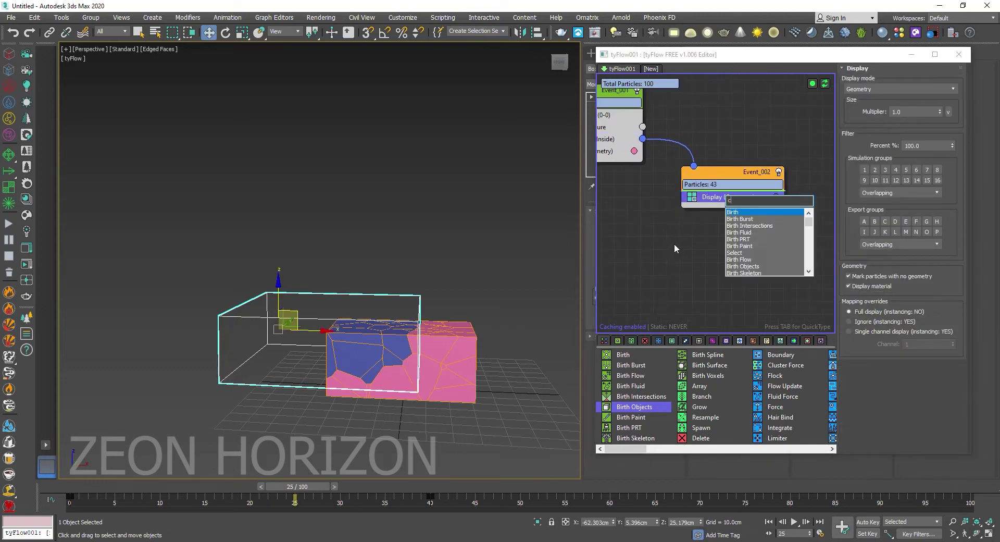
type("c")
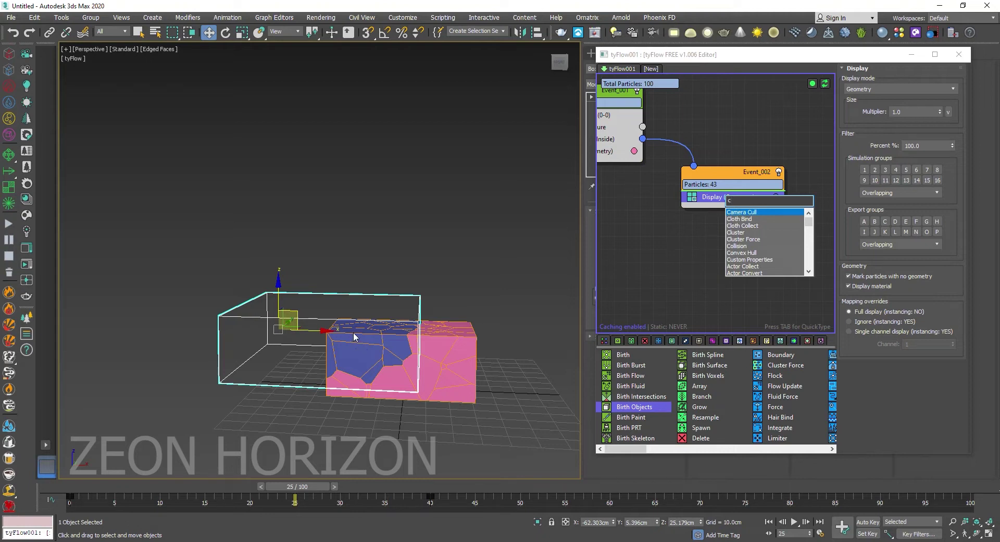
key("Escape")
Examine the fractured pieces inside the helper box up close and from several angles
middle_click_drag(360, 328, 423, 371, "alt")
scroll(424, 372, "up", 2)
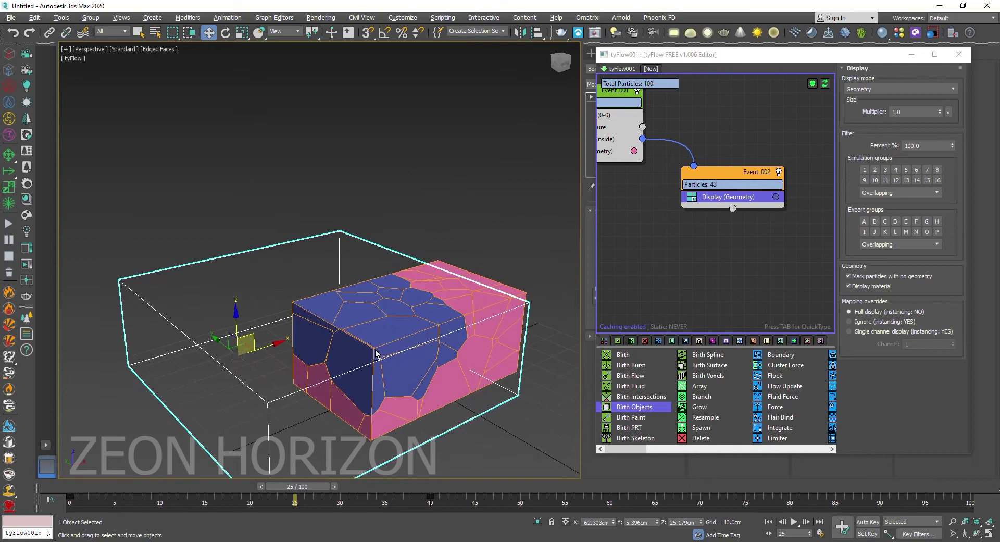
scroll(391, 358, "up", 6)
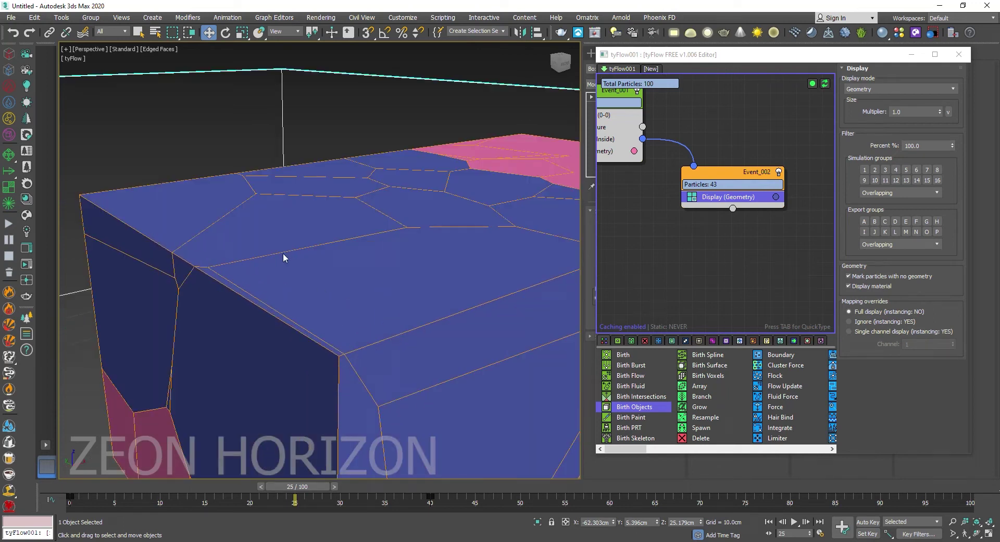
scroll(433, 285, "down", 5)
scroll(404, 276, "up", 6)
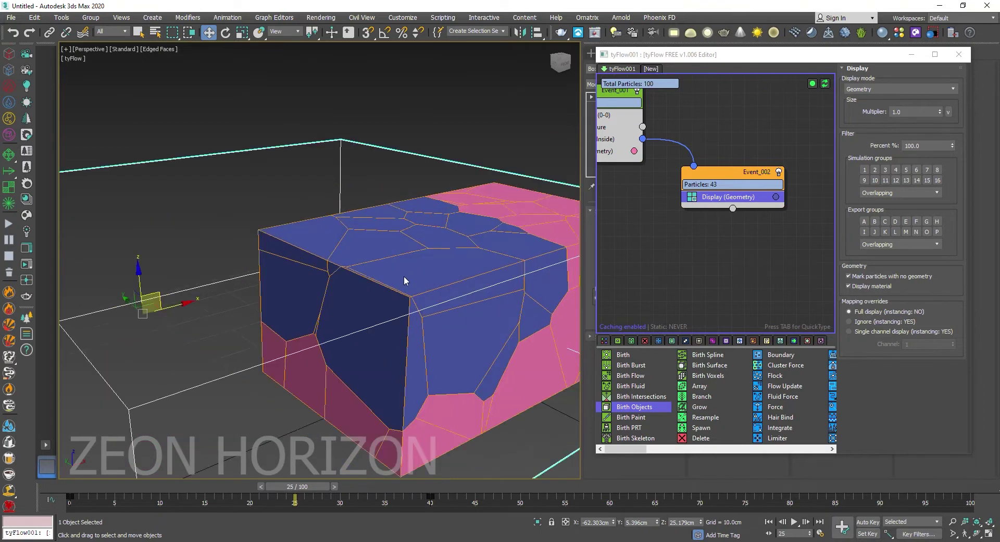
middle_click_drag(412, 238, 290, 235, "alt")
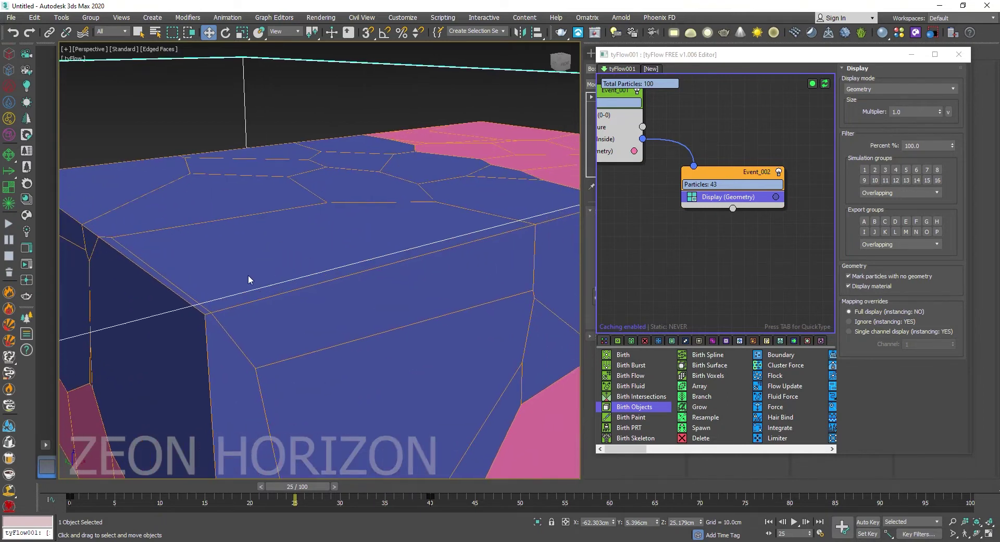
scroll(326, 271, "down", 8)
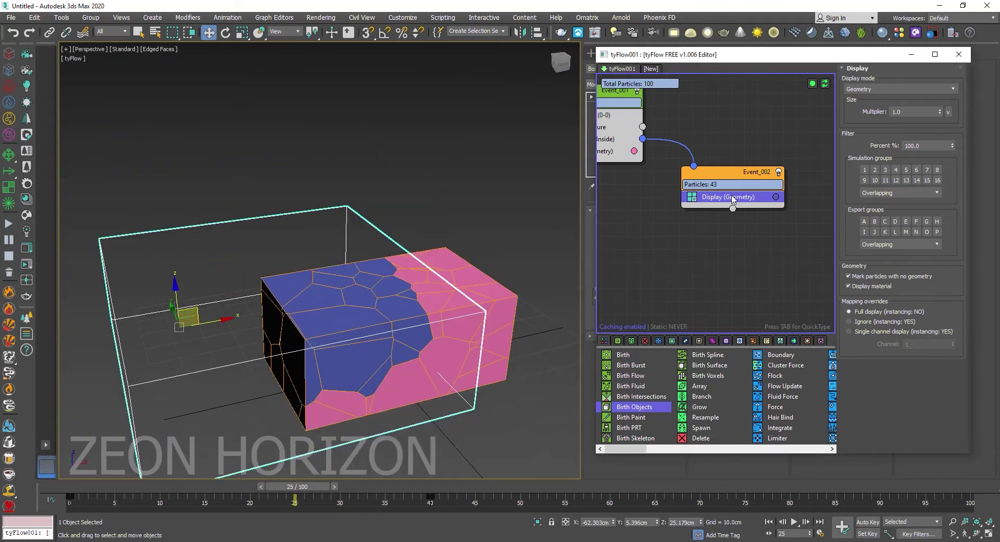
Insert a Subdivide operator in the second event and set its edge length to 3.62 cm
key("Tab")
type("sub")
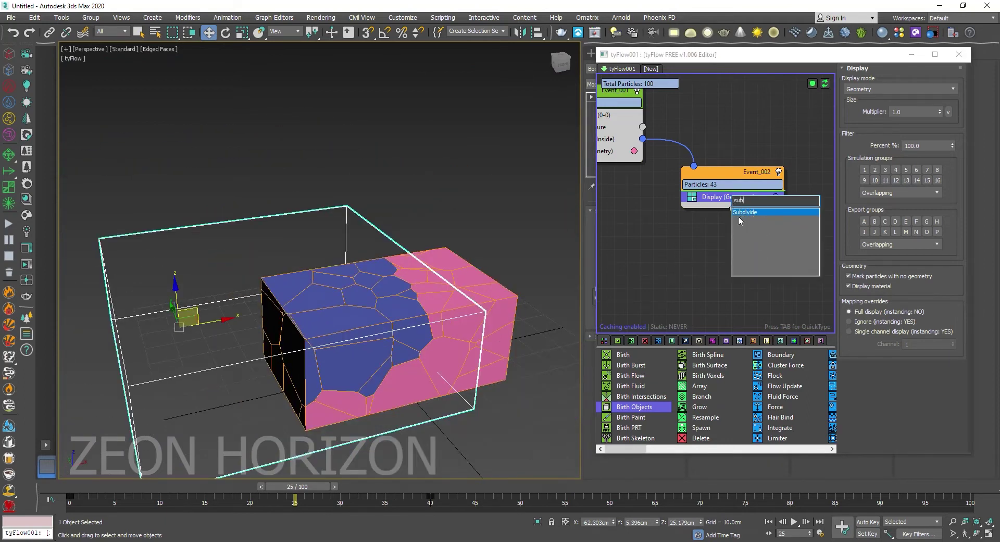
left_click(746, 213)
scroll(346, 321, "up", 2)
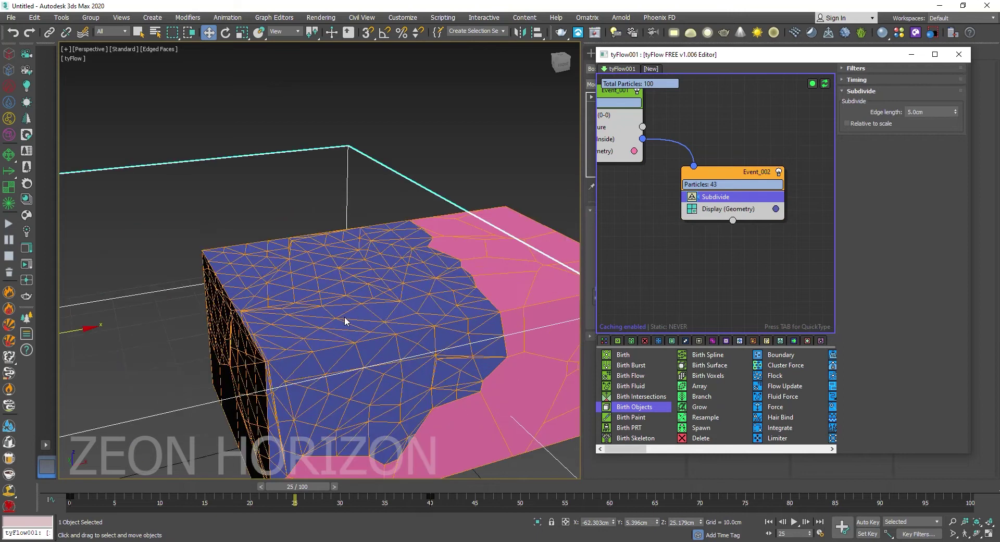
left_click_drag(955, 112, 961, 149)
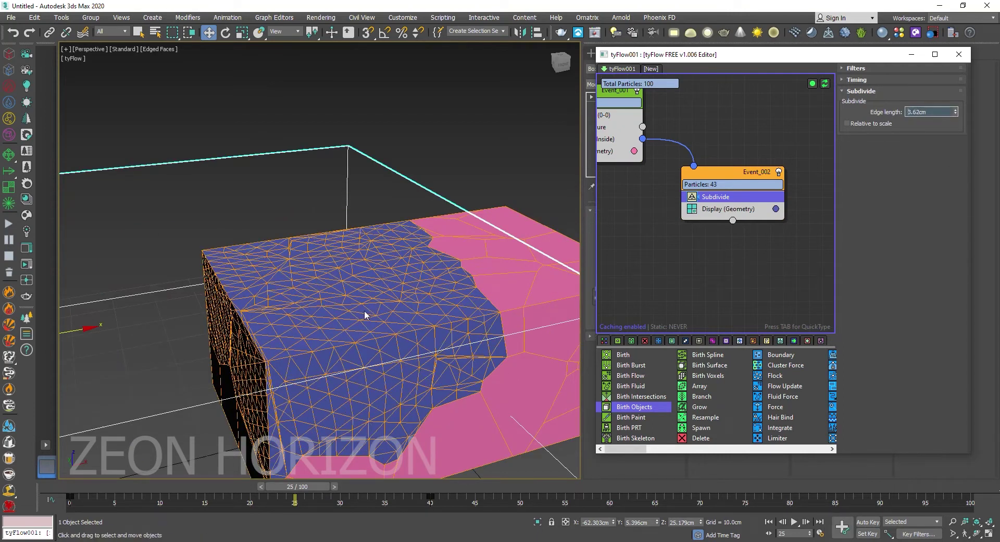
scroll(367, 312, "down", 4)
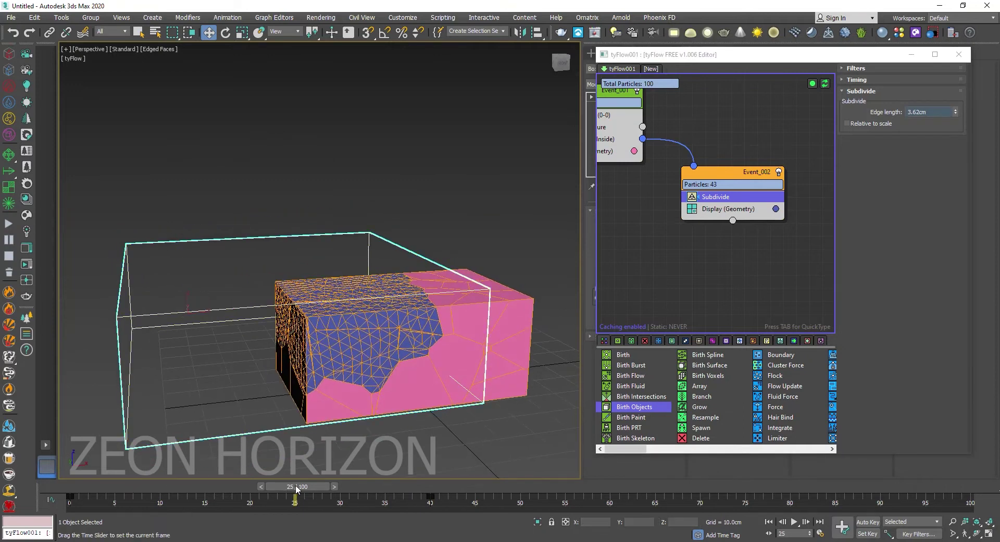
Go to frame 15, reposition the second event and insert a Cloth Bind operator after Subdivide
left_click_drag(295, 498, 204, 499)
key("w")
left_click_drag(751, 175, 738, 189)
left_click(715, 222)
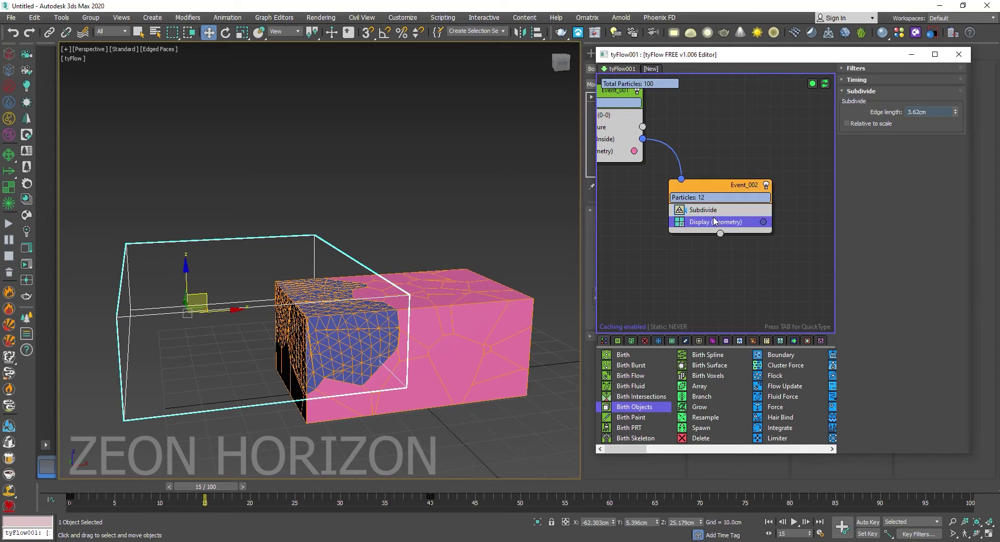
key("Tab")
type("clo")
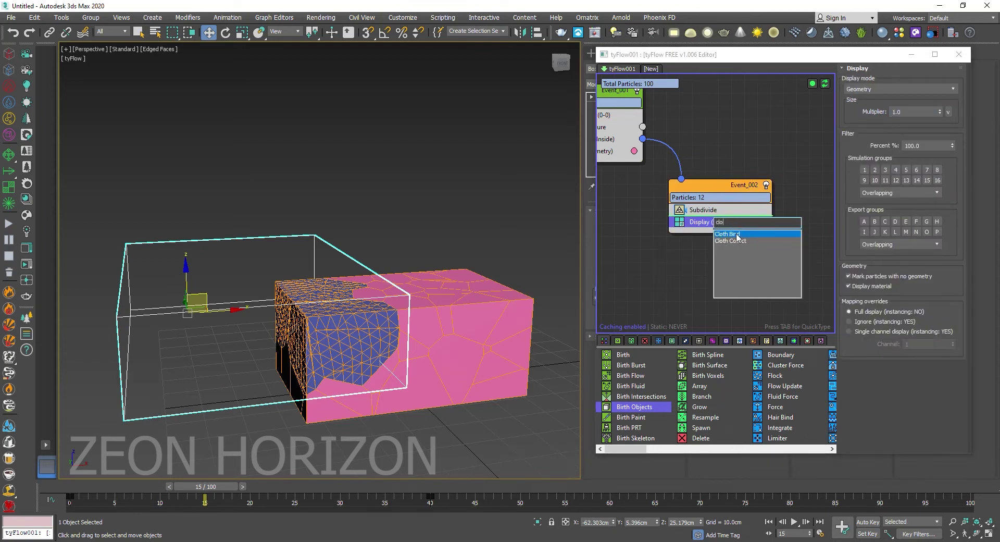
left_click(743, 234)
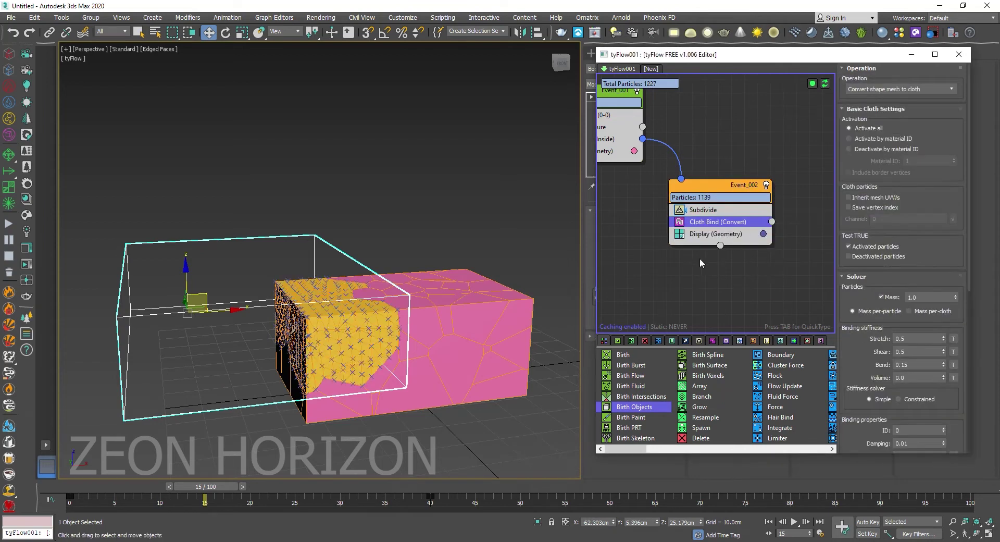
Turn off marking of particles with no geometry in the second event's Display and switch off edged faces in the viewport
left_click(723, 237)
left_click(869, 276)
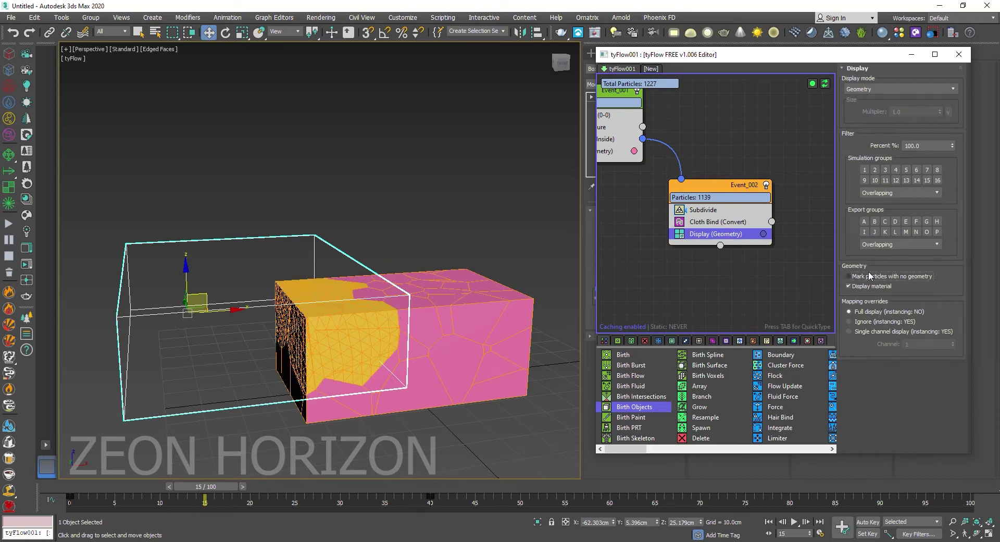
left_click(710, 210)
middle_click_drag(467, 283, 470, 283)
key("F4")
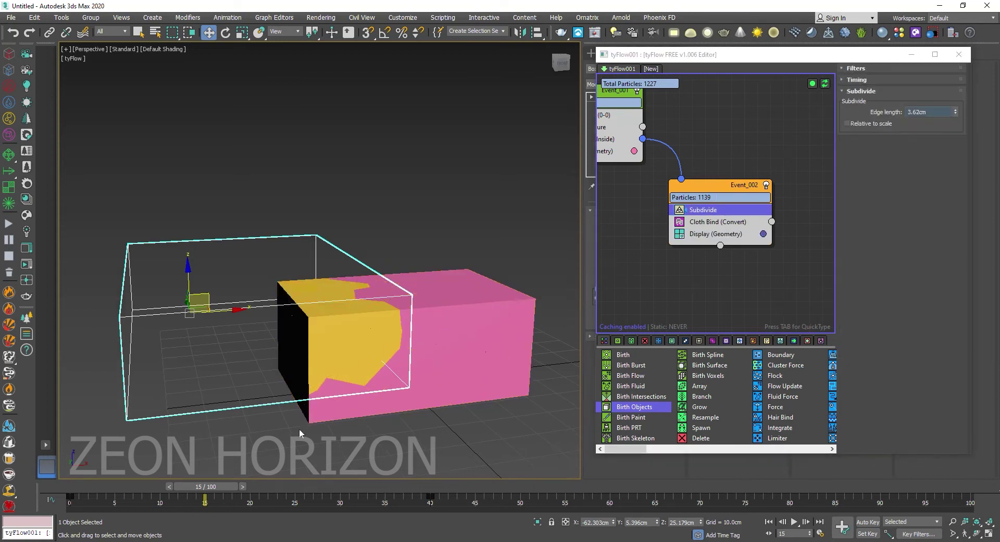
Insert a Modify Bindings operator after Cloth Bind in the second event
left_click(711, 222)
key("Tab")
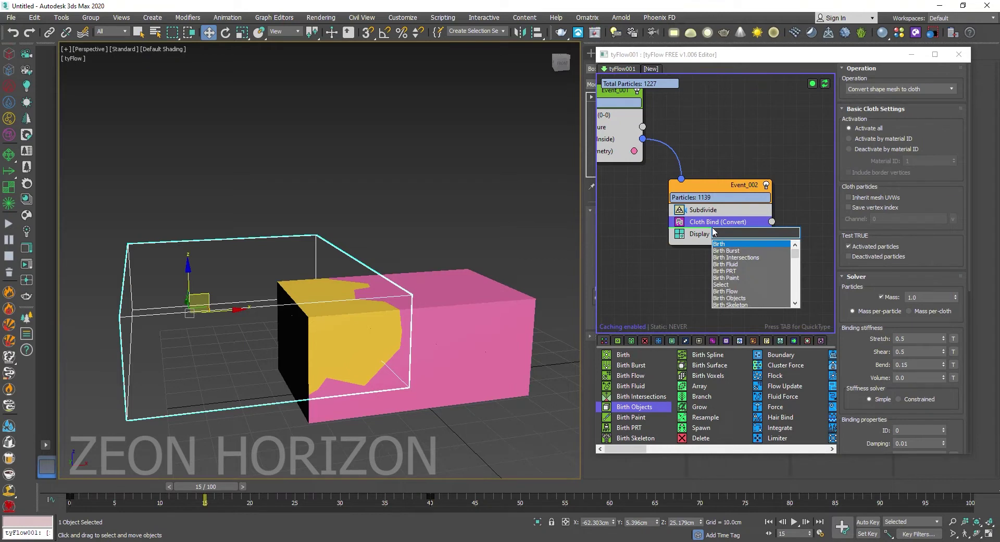
type("od")
left_click(739, 245)
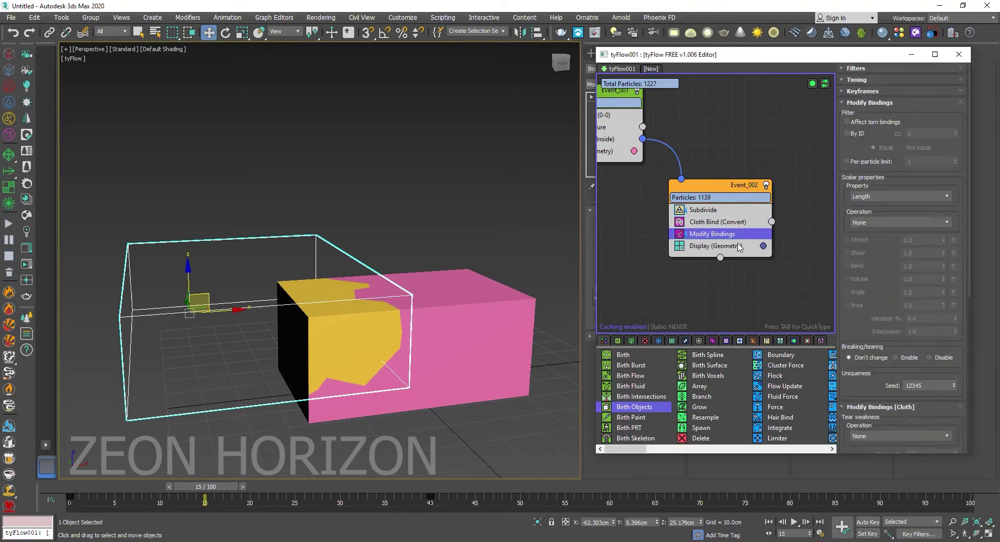
Set the Modify Bindings cloth inflation to 1 cm and the operator's timing to Continuous, and return to frame 0
left_click(739, 233)
scroll(873, 265, "down", 10)
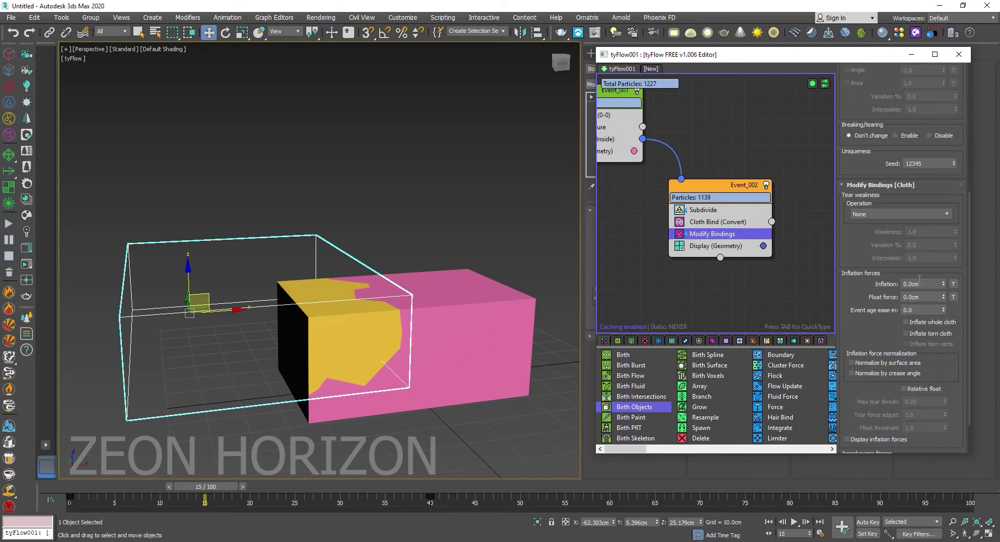
key("Return")
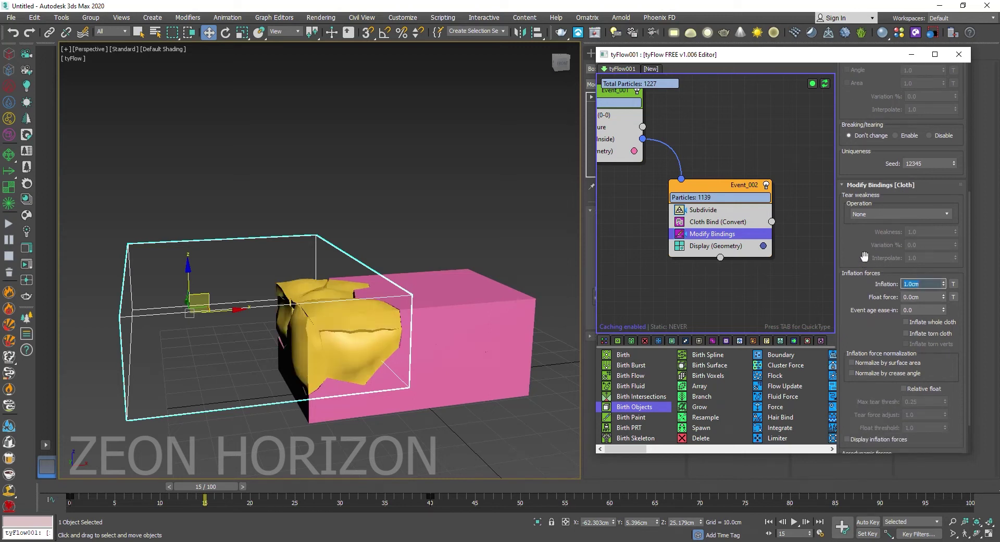
left_click_drag(894, 247, 865, 491)
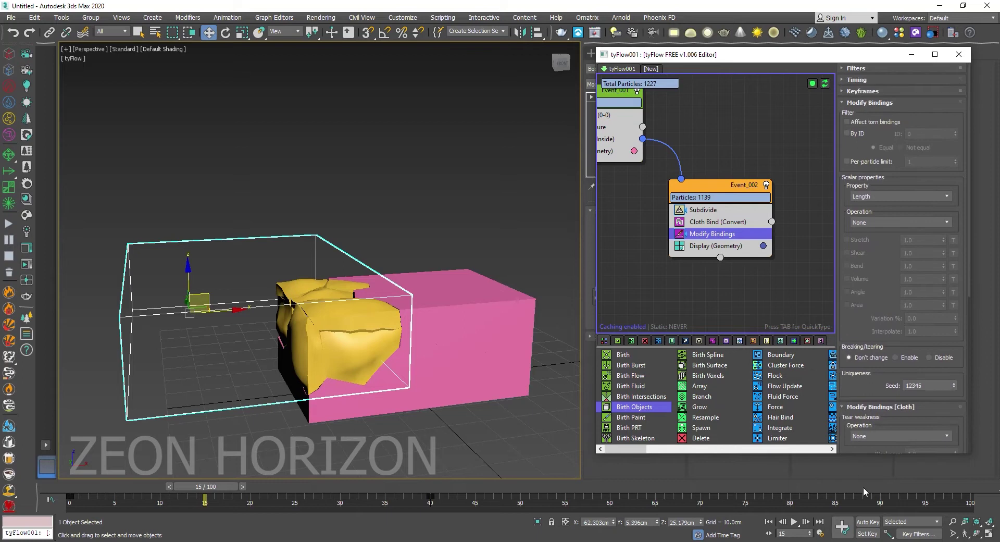
left_click(859, 79)
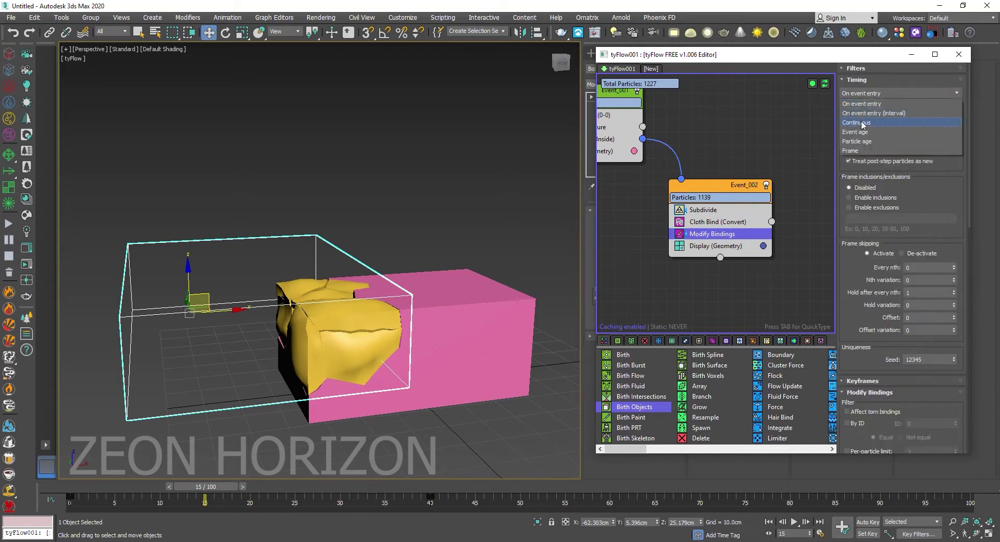
left_click(859, 80)
left_click_drag(105, 488, 80, 493)
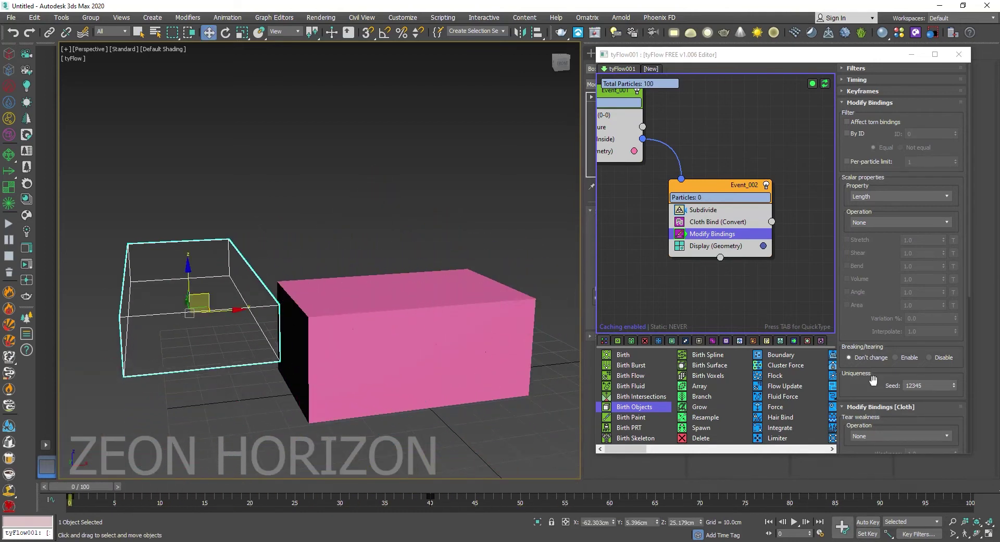
Set the float force to 0.1 cm, preview the simulation up to frame 33, and set the inflation to 2 cm at frame 0
left_click_drag(835, 375, 850, 317)
scroll(848, 312, "down", 5)
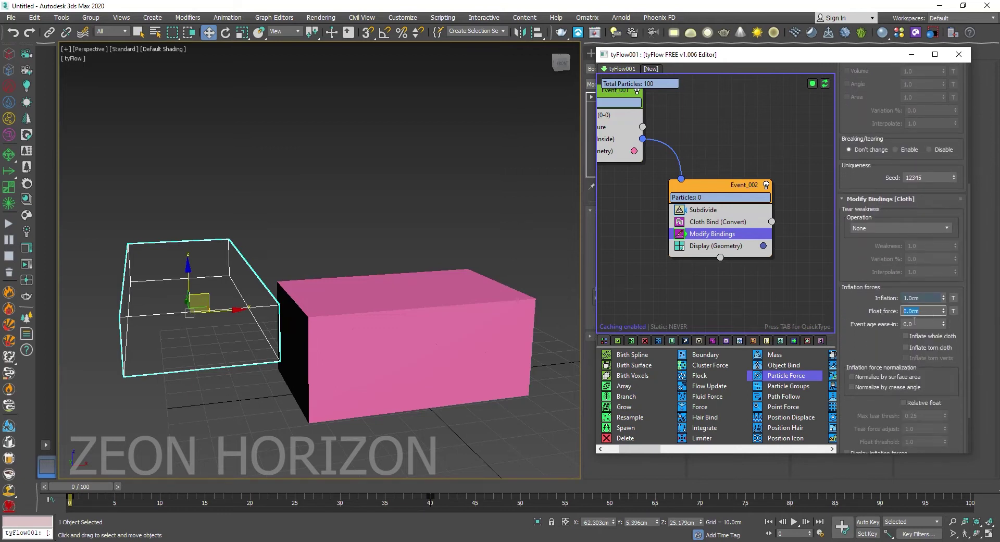
left_click_drag(77, 487, 368, 488)
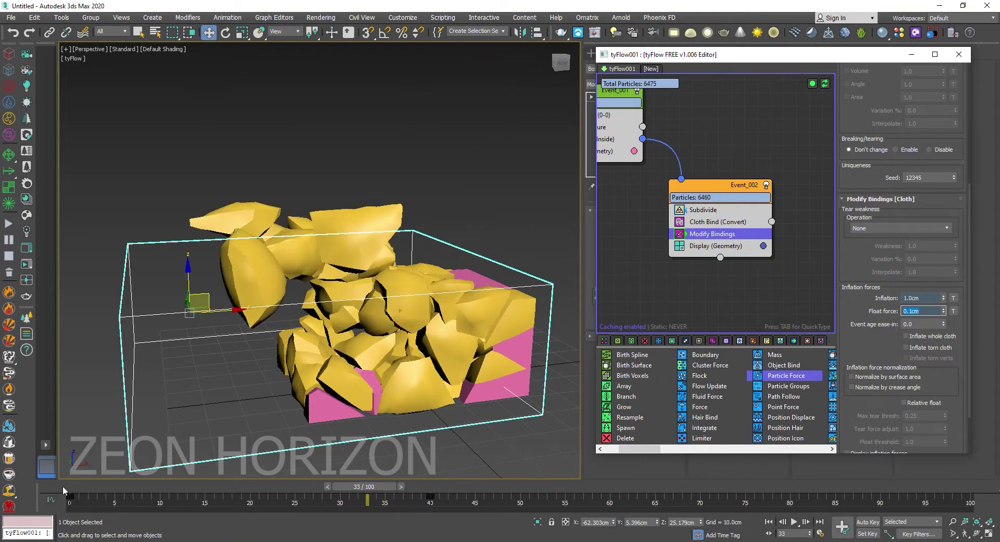
left_click_drag(63, 490, 57, 513)
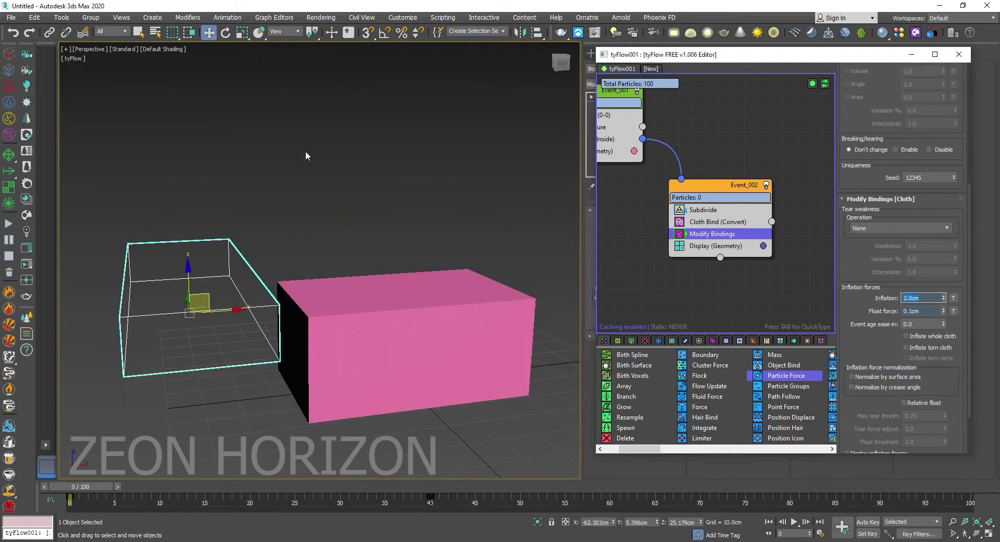
Select the tyFlow object, set its time step to 1/2 frame and preview the simulation up to frame 31
left_click(911, 54)
left_click(198, 114)
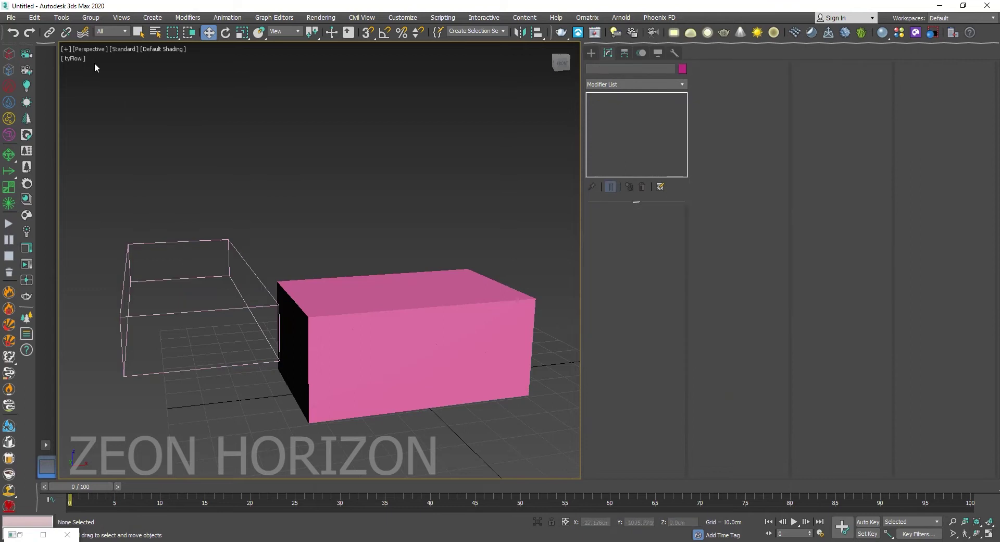
left_click(76, 59)
mouse_move(151, 98)
left_click(217, 141)
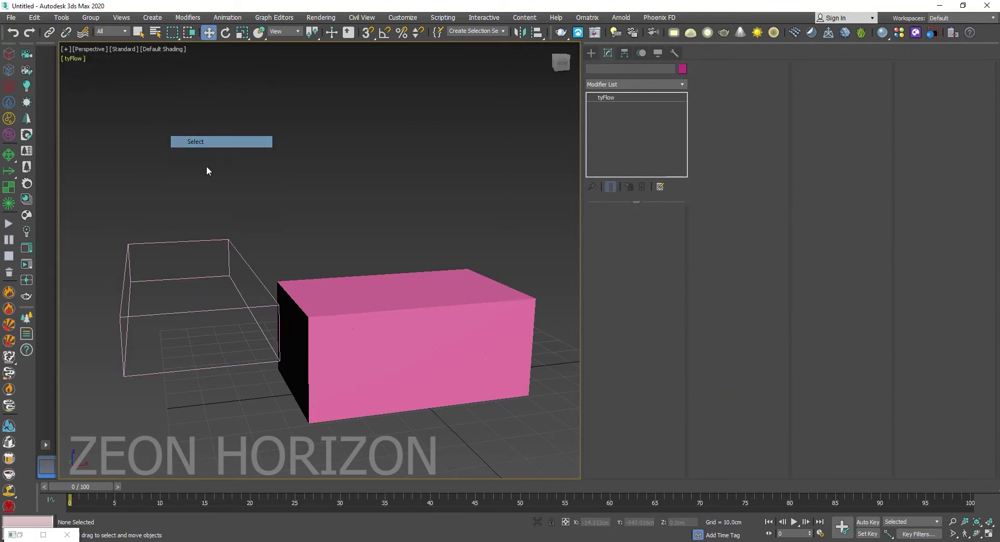
mouse_move(92, 483)
left_mouse_down()
mouse_move(435, 497)
mouse_move(99, 476)
left_mouse_up()
left_click(624, 255)
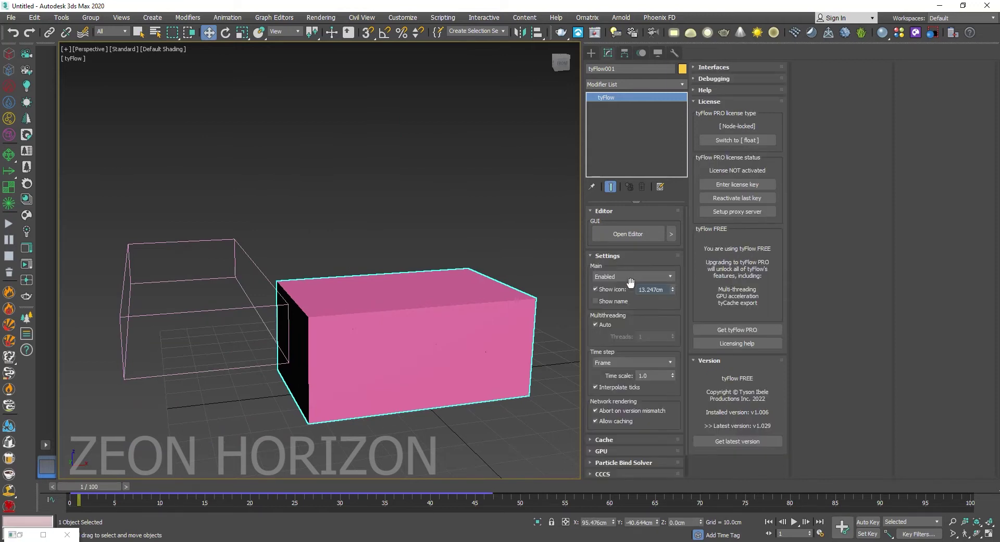
left_click(638, 362)
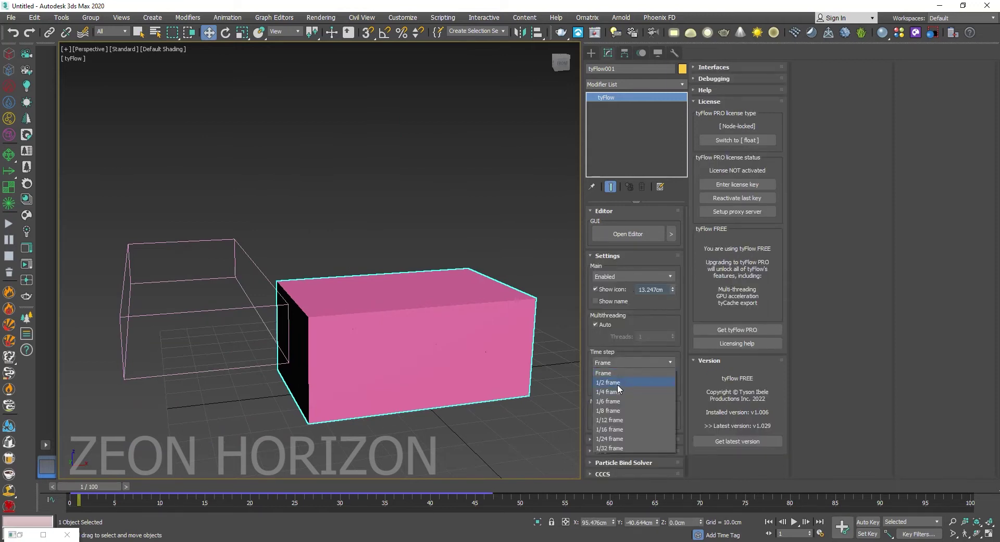
left_click(609, 382)
left_click_drag(110, 489, 369, 505)
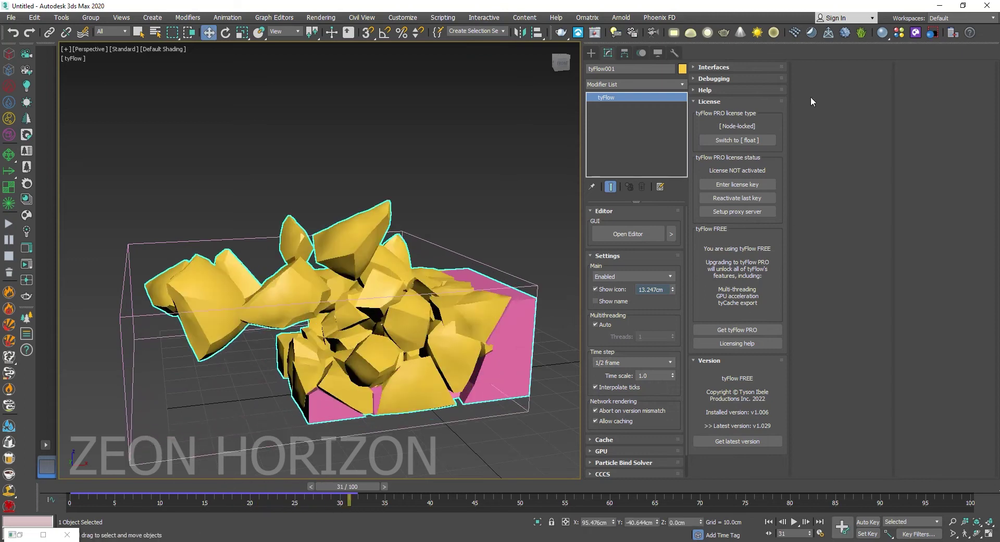
Set the Particle Bind Solver steps to 25 and return to frame 0
left_click(604, 256)
left_click(624, 290)
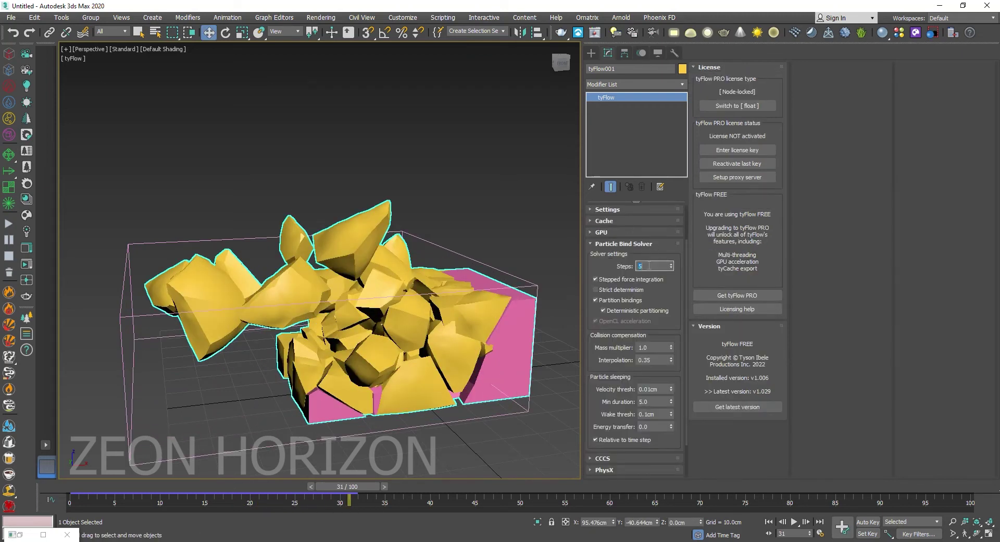
key("Return")
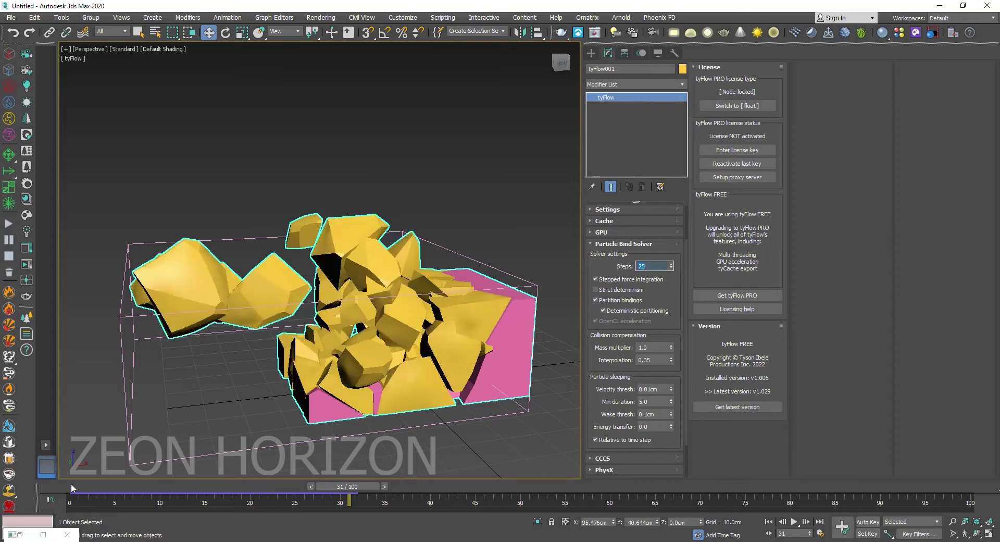
mouse_move(72, 487)
left_mouse_down()
mouse_move(414, 491)
mouse_move(72, 487)
left_mouse_up()
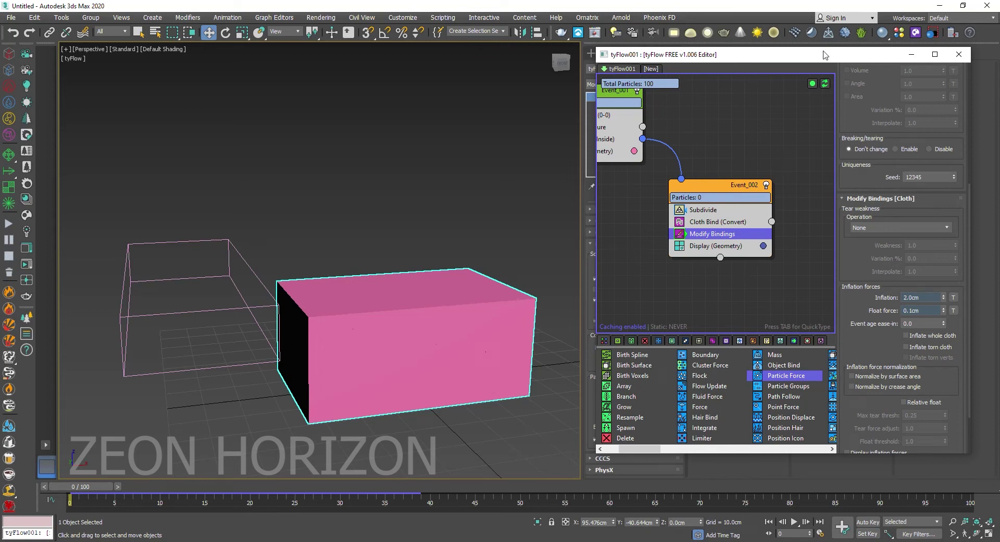
Set the Modify Bindings inflation to 4 cm and preview up to frame 18 with edged faces shown
left_click_drag(824, 55, 825, 39)
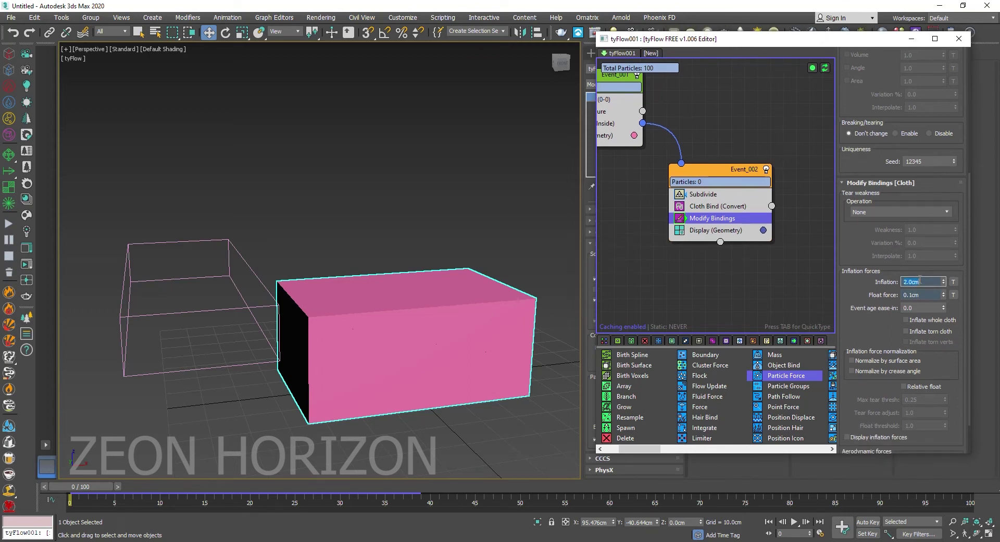
left_click_drag(82, 502, 244, 494)
key("w")
key("F4")
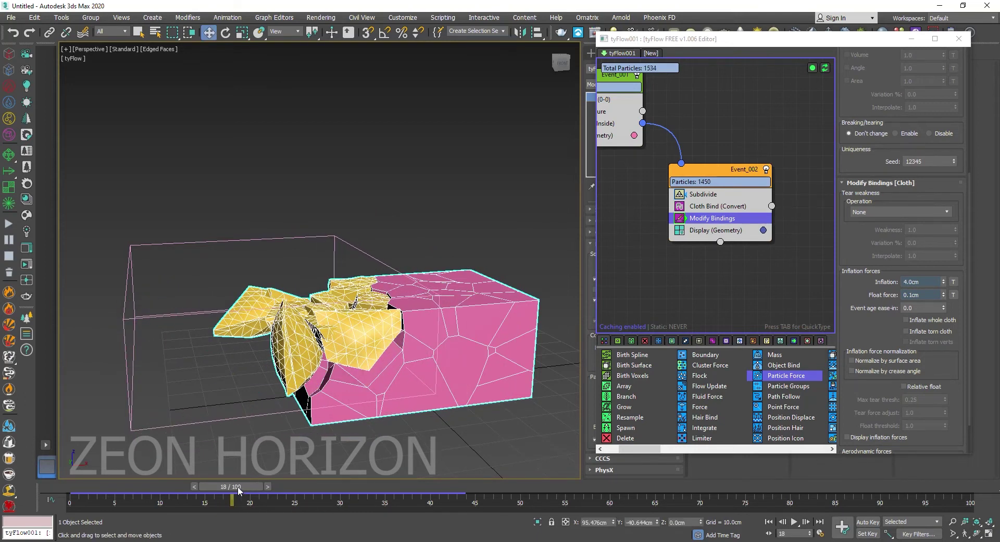
Return to frame 0 and insert a Particle Physics operator between Cloth Bind and Modify Bindings in the second event
key("Home")
key("Tab")
type("pl")
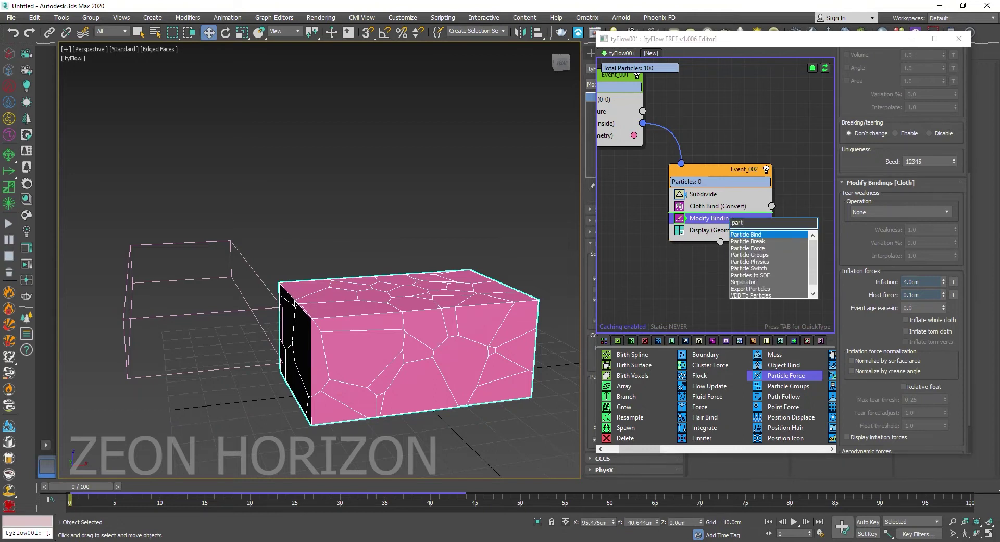
left_click(767, 262)
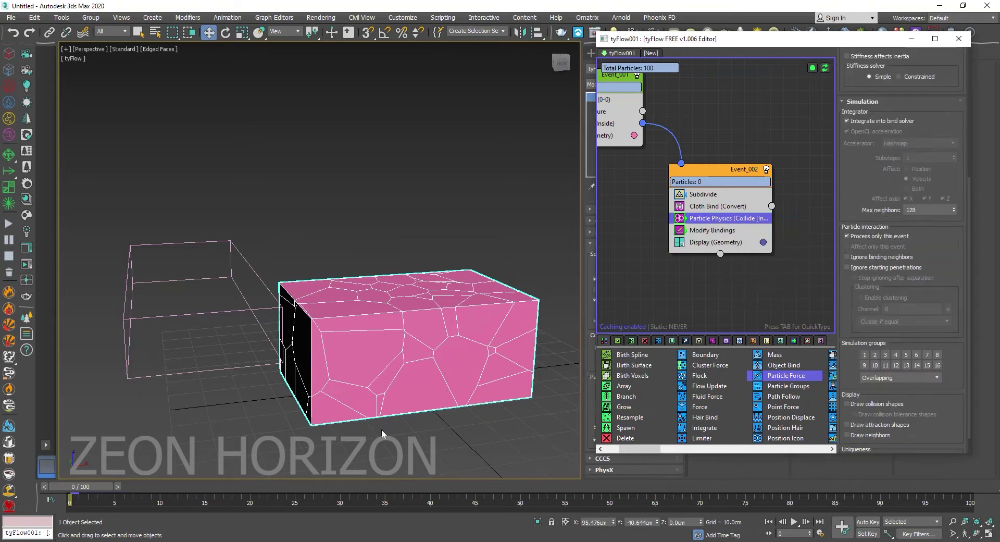
Preview the collisions up to frame 37, minimise the tyFlow editor and switch off edged faces
left_click_drag(82, 508, 422, 496)
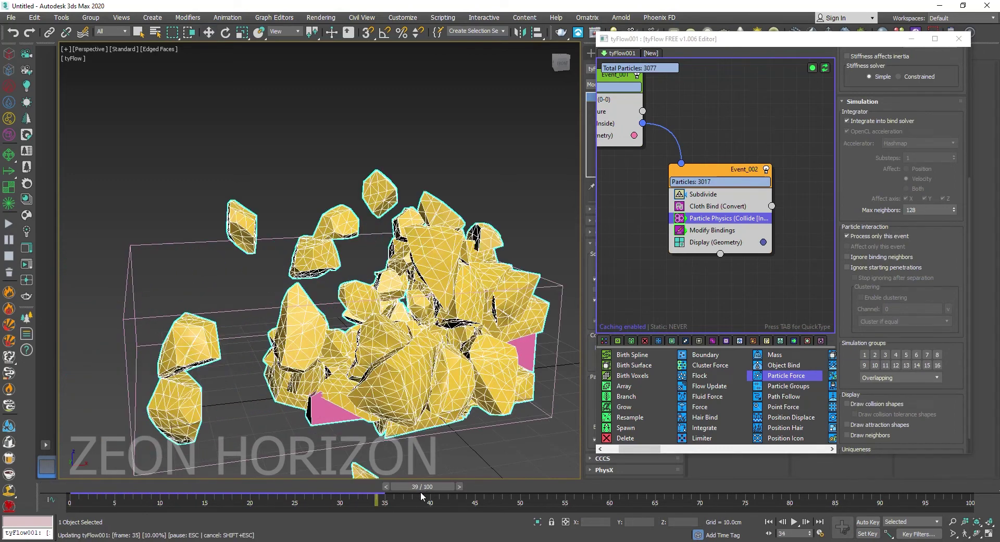
left_click_drag(353, 499, 411, 492)
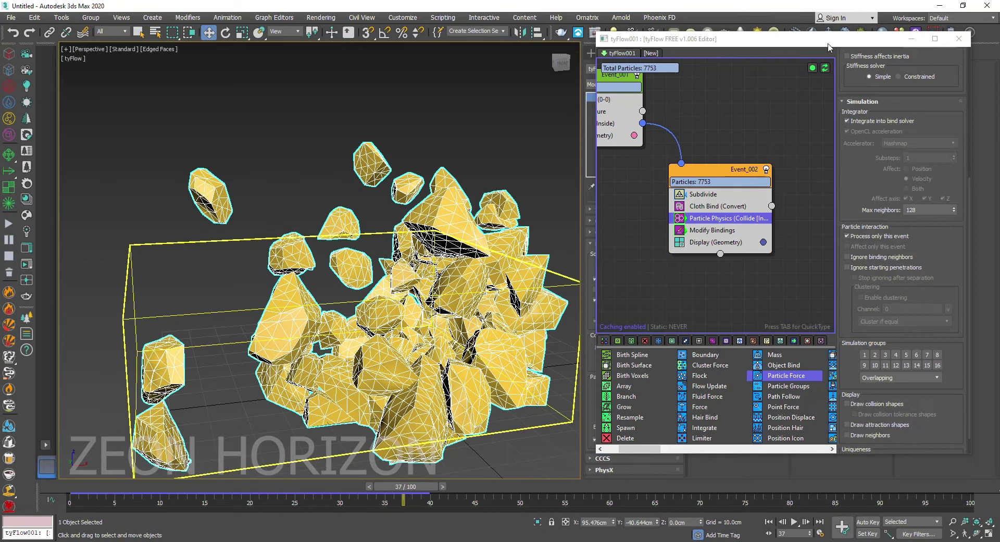
left_click(911, 40)
left_click(484, 139)
key("F4")
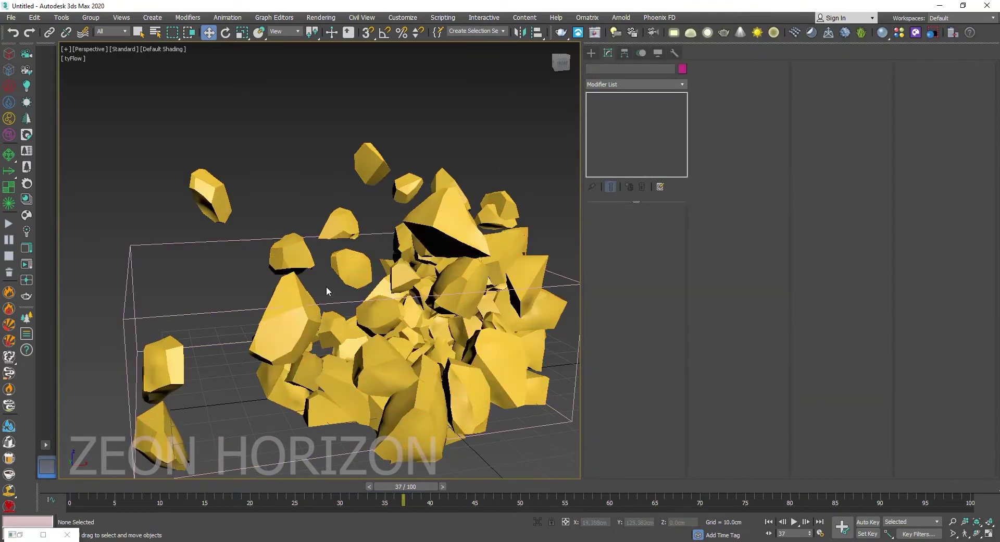
Set the tyFlow object's Particle Bind Solver steps to 5 and return to frame 0
left_click(449, 226)
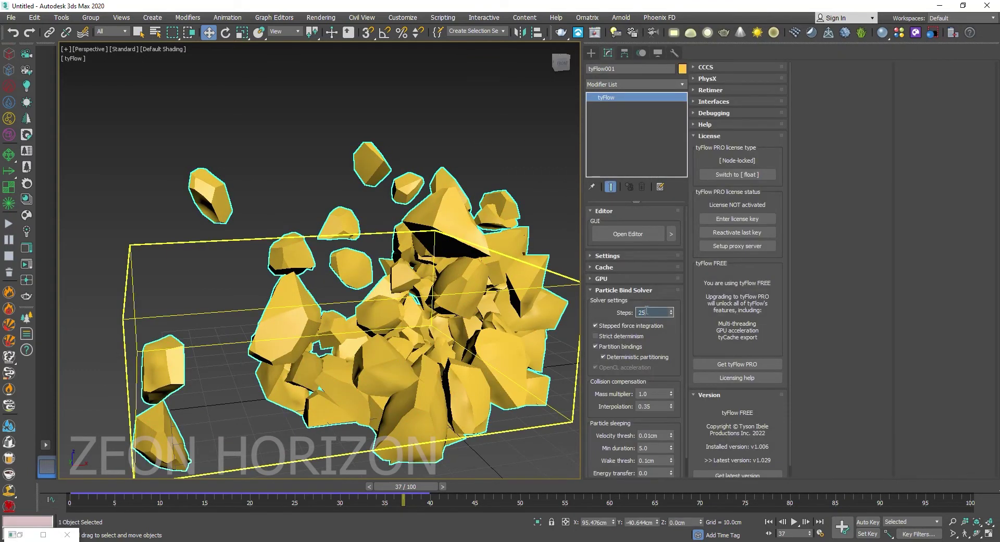
key("Return")
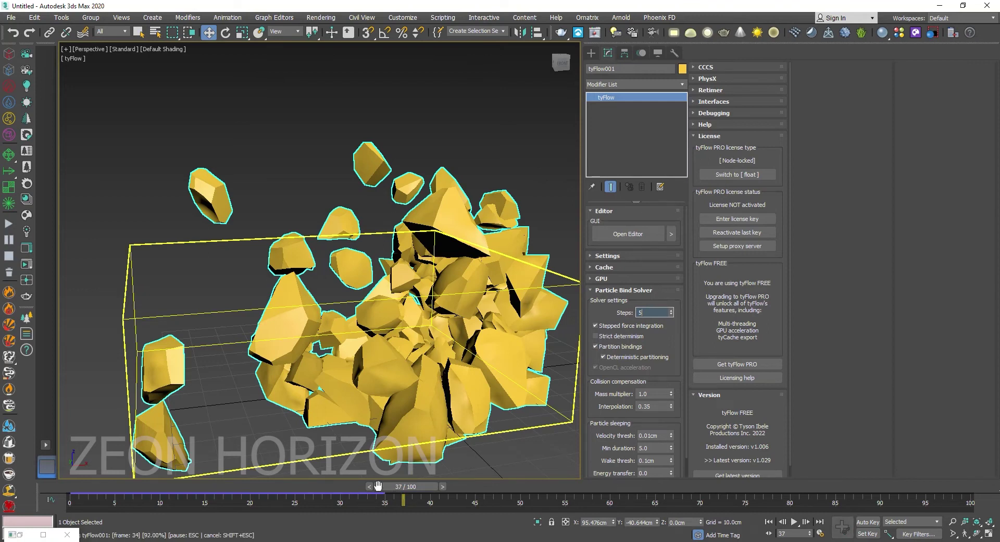
left_click_drag(182, 493, 6, 512)
Set the Subdivide operator's edge length to 2 cm, preview up to frame 35 and minimise the tyFlow editor
left_click(19, 534)
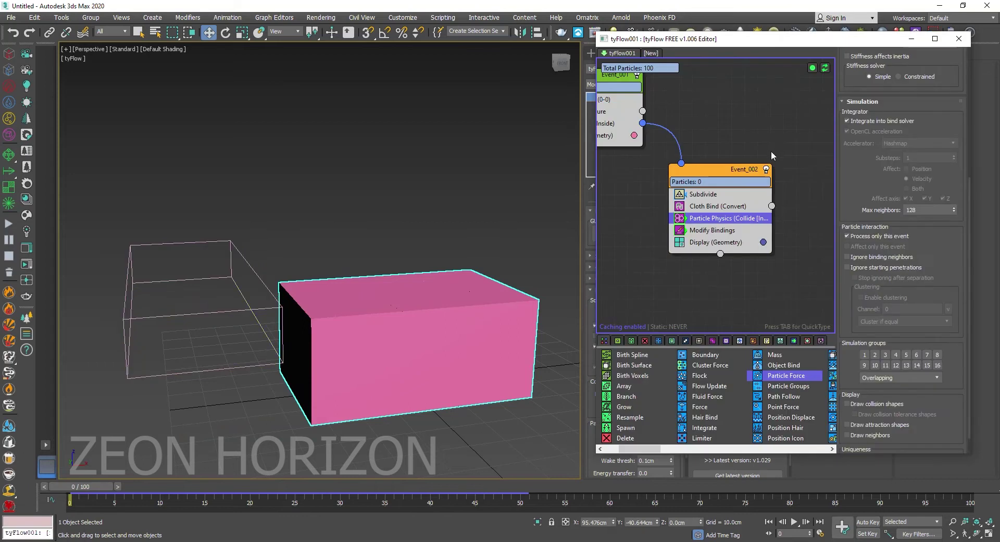
left_click_drag(879, 35, 880, 23)
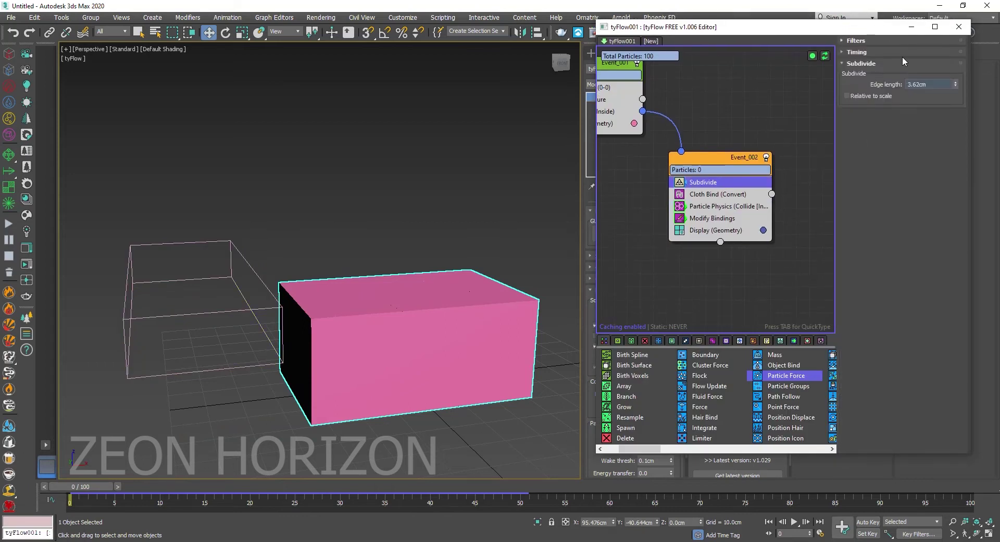
key("Return")
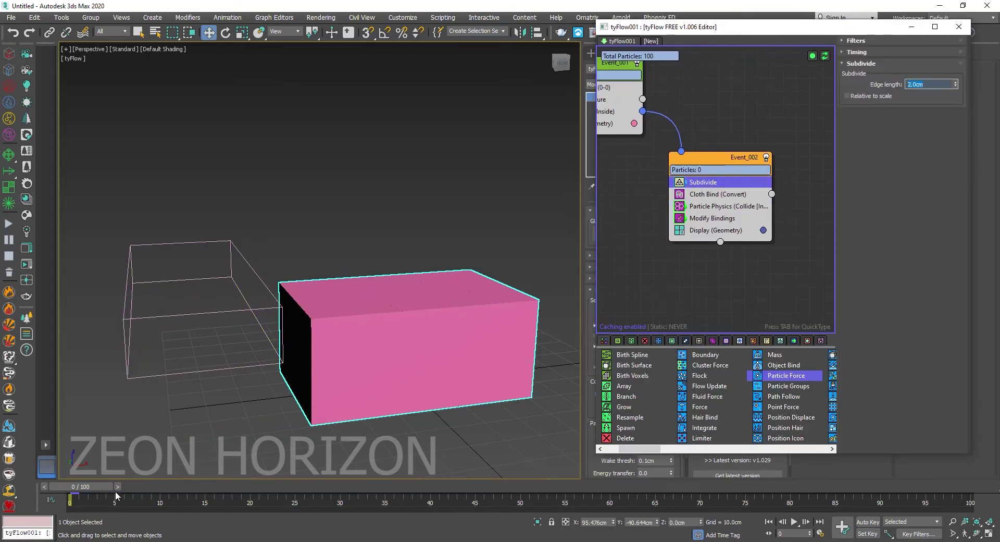
left_click_drag(115, 495, 409, 503)
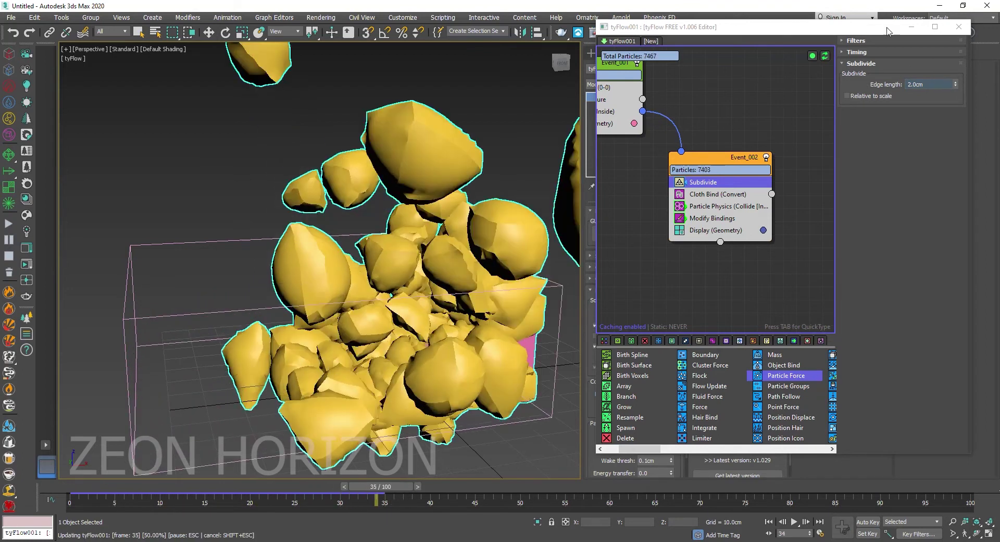
left_click(909, 27)
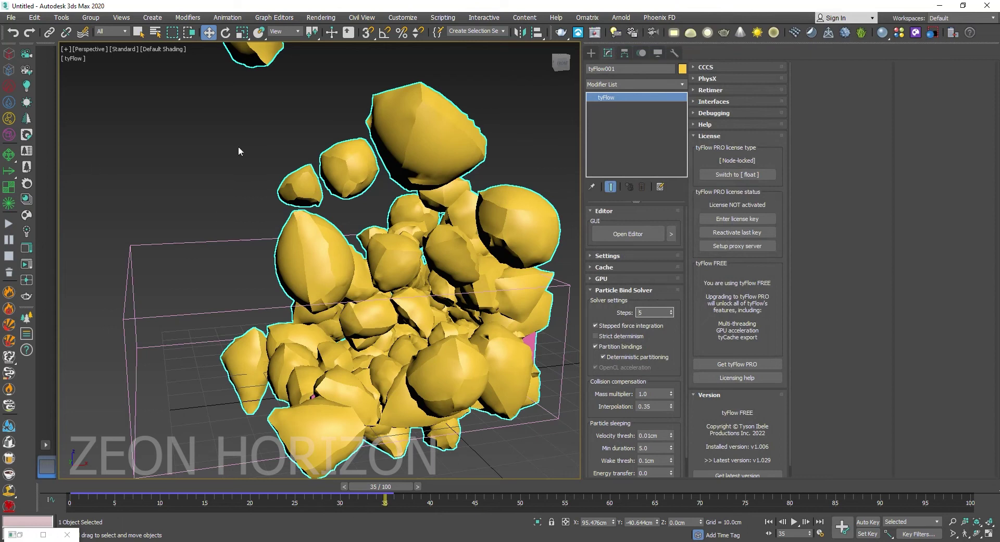
Add a Relax modifier and a TurboSmooth modifier on top of the tyFlow object
left_click(645, 83)
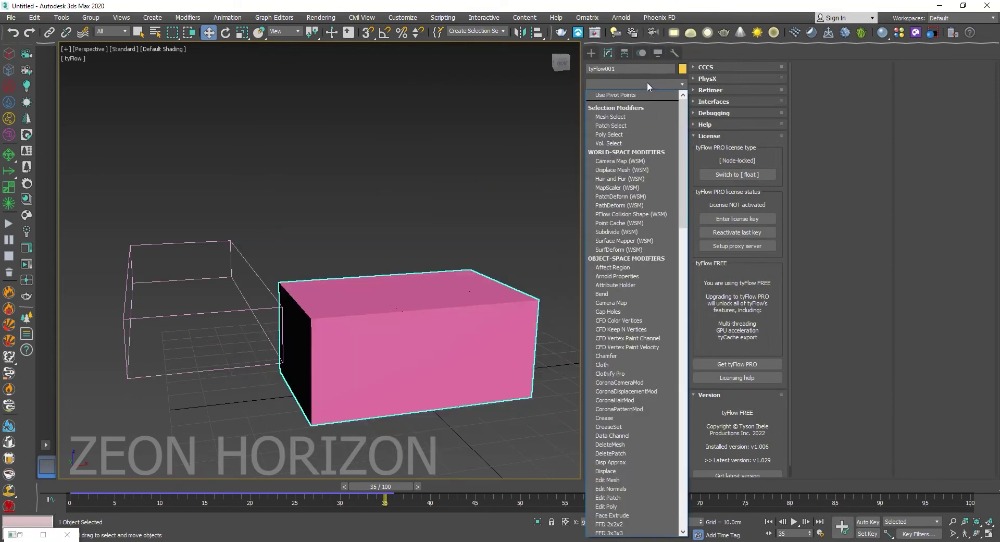
key("r")
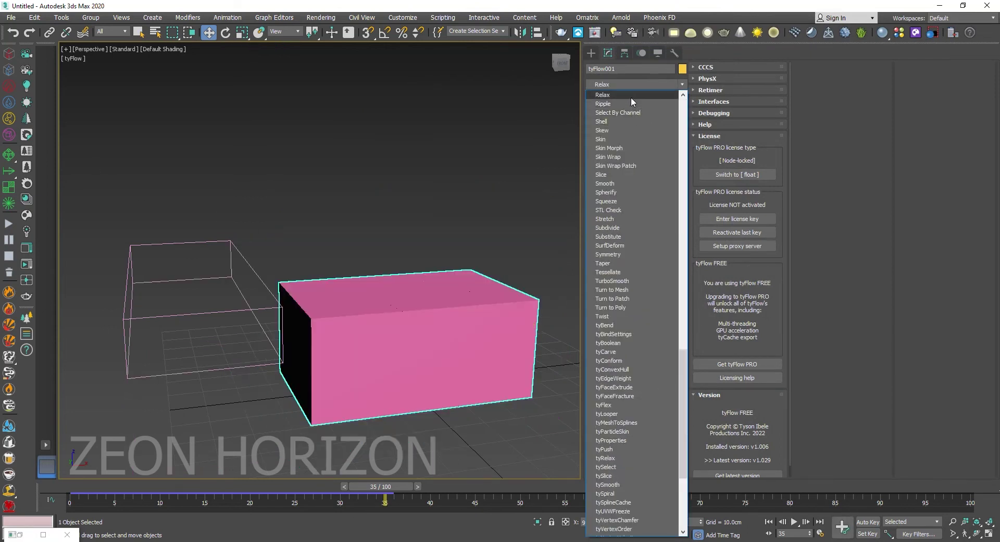
left_click(630, 96)
left_click(643, 85)
key("t")
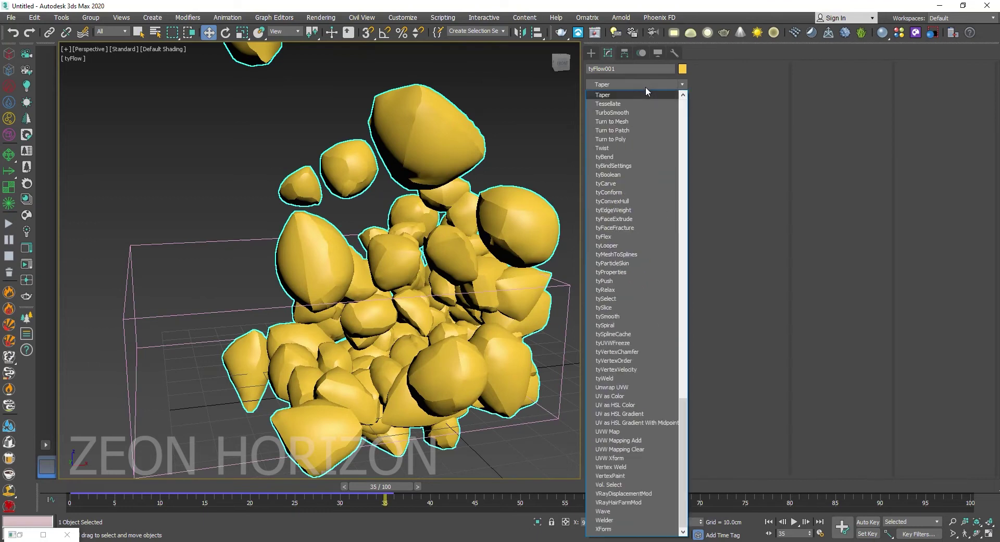
left_click(630, 112)
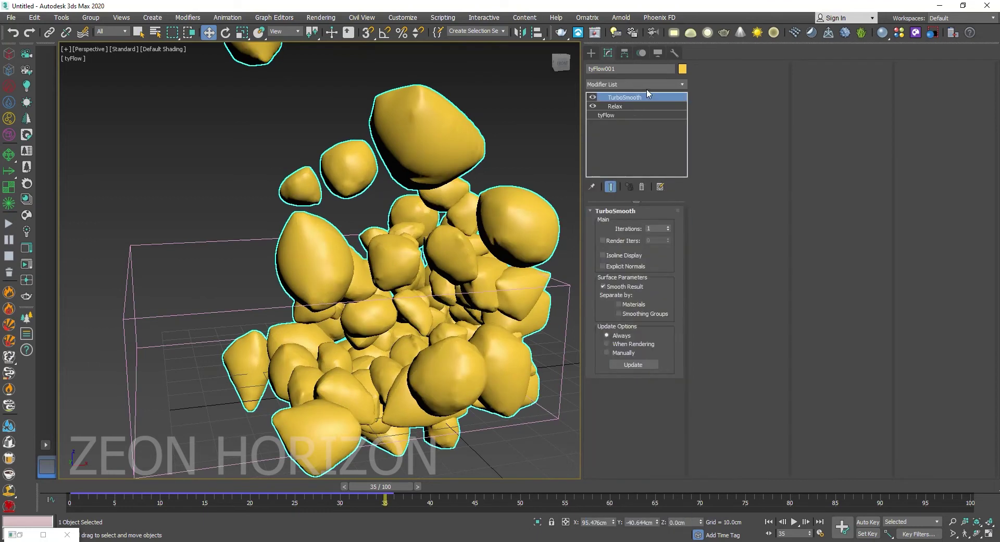
Add a Shell modifier above TurboSmooth on the tyFlow object, with an outer amount of 0.1 cm
left_click(647, 87)
left_click(646, 88)
left_click(646, 88)
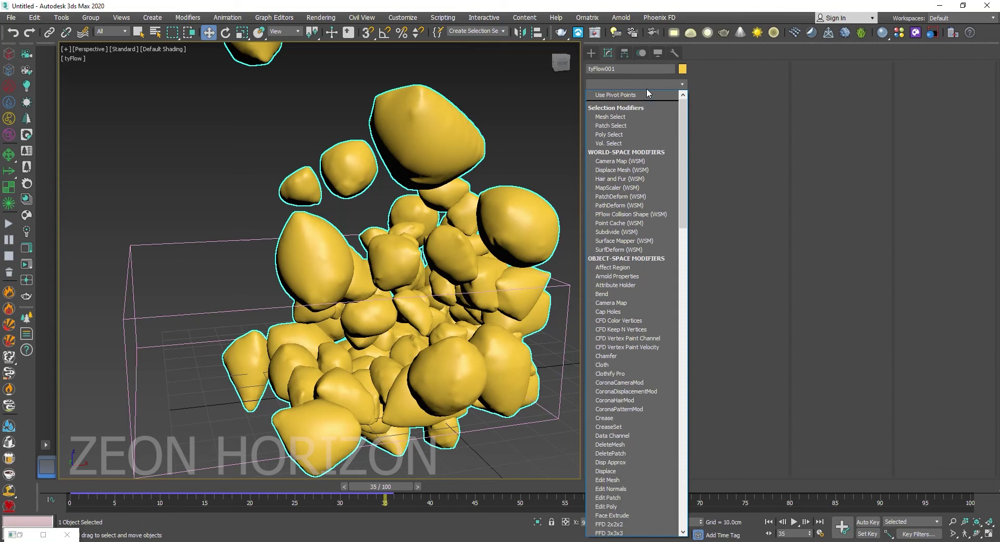
key("s")
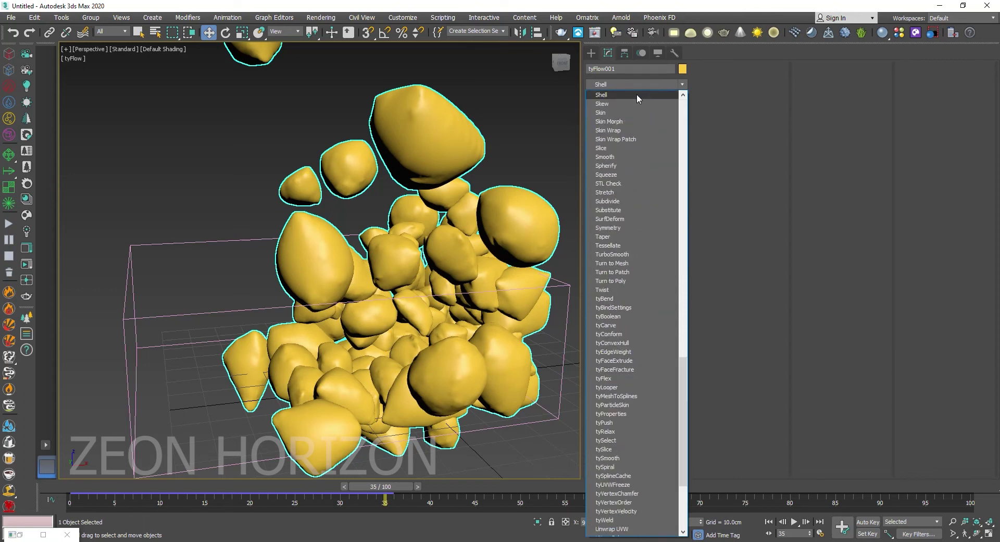
left_click(636, 94)
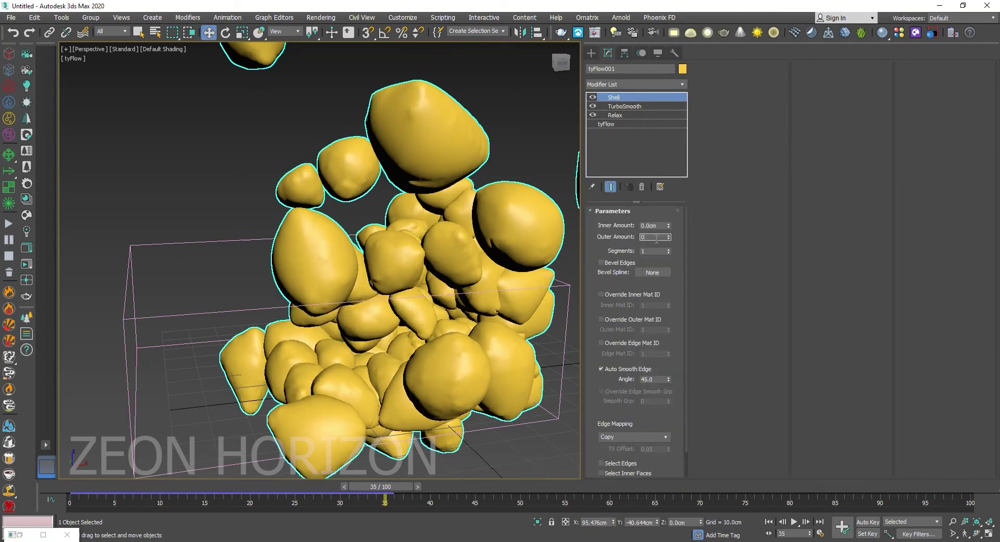
type("0.1")
key("Return")
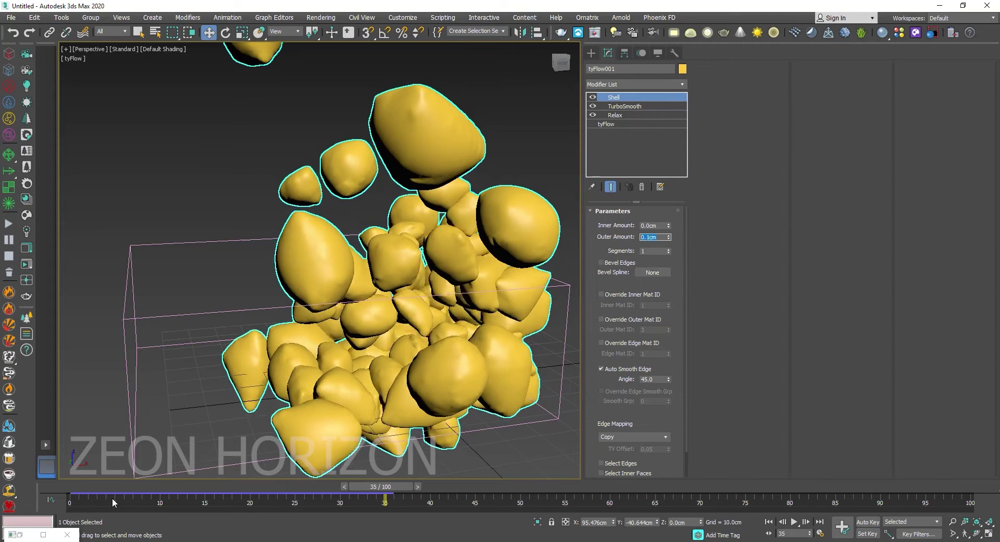
Return to frame 0 and copy Event_001 from tyFlow001 into a new flow, tyFlow002
left_click_drag(113, 502, 21, 486)
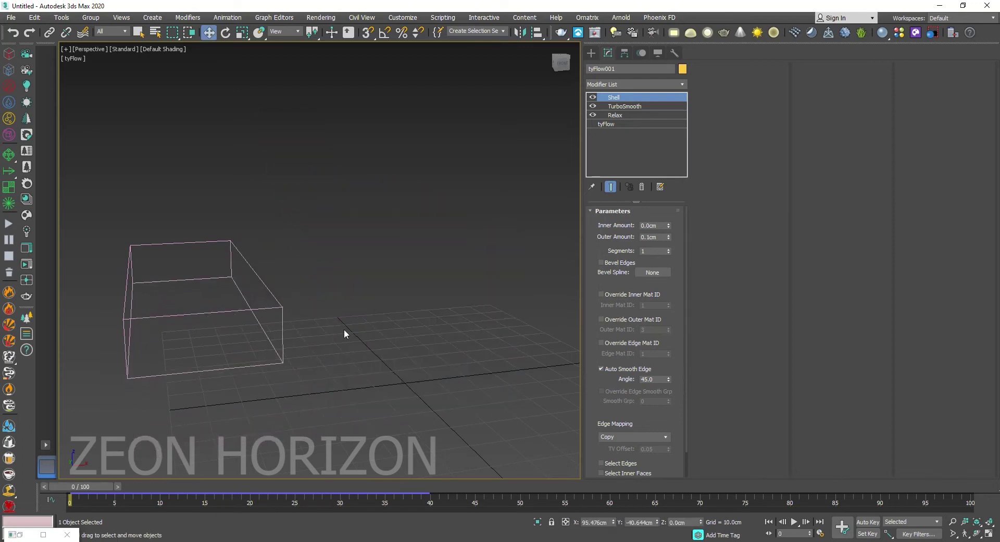
left_click(32, 535)
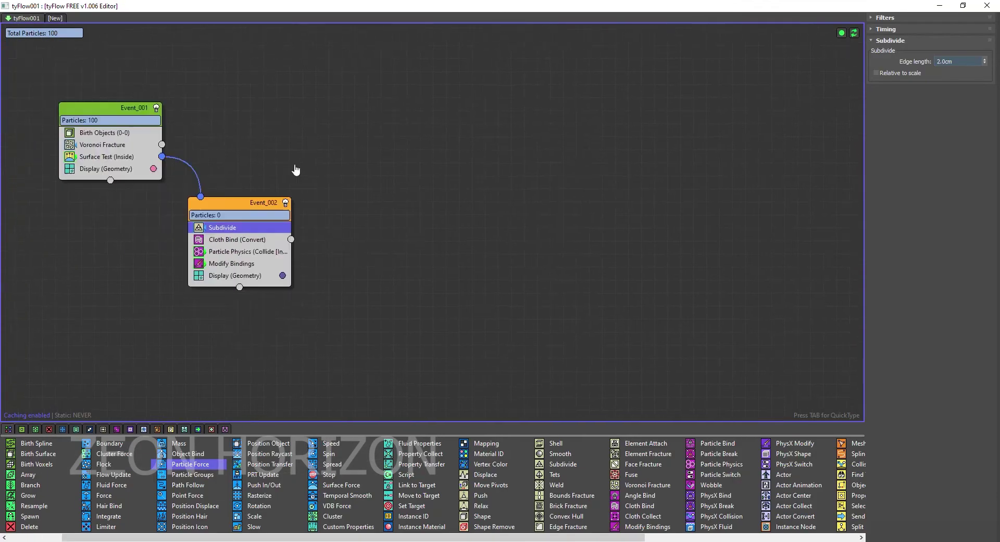
right_click(184, 147)
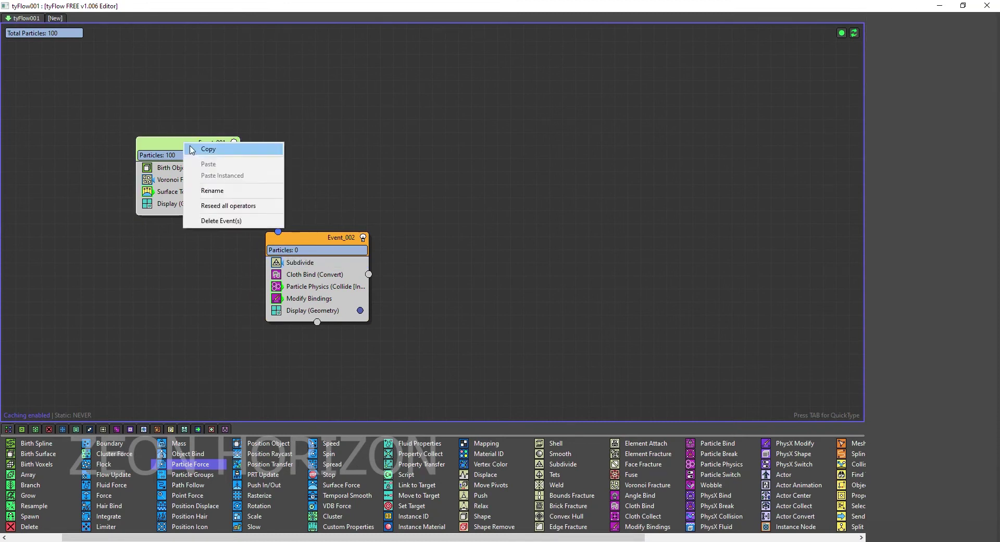
left_click(203, 150)
left_click(56, 18)
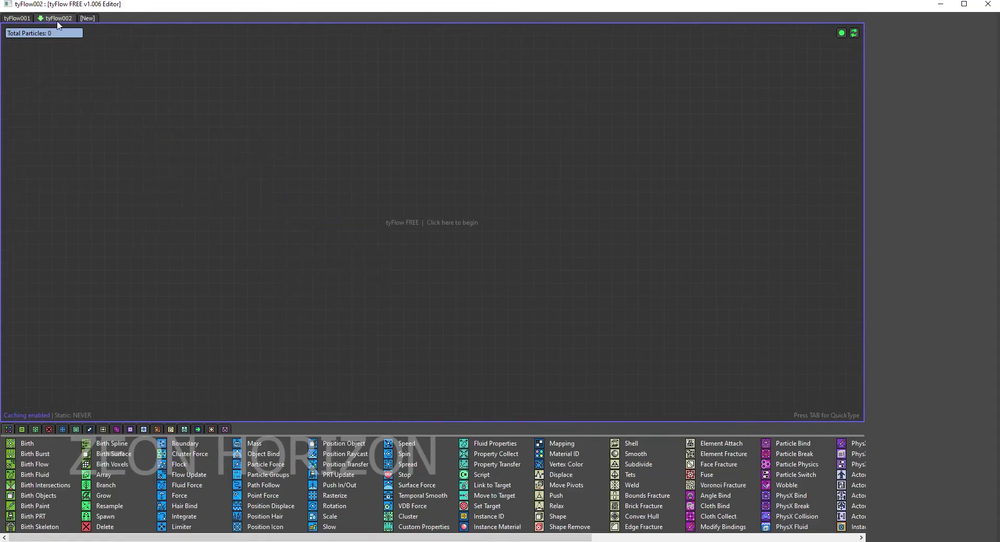
right_click(137, 109)
left_click(163, 115)
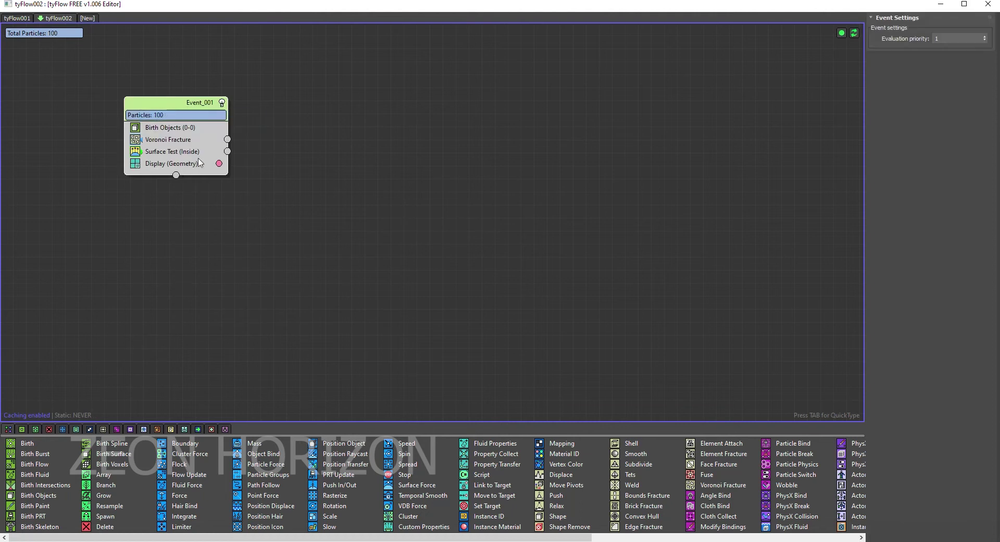
Try tyFlow002 without its Surface Test operator, and delete the pasted event
left_click(177, 151)
left_click(437, 174)
left_click(941, 4)
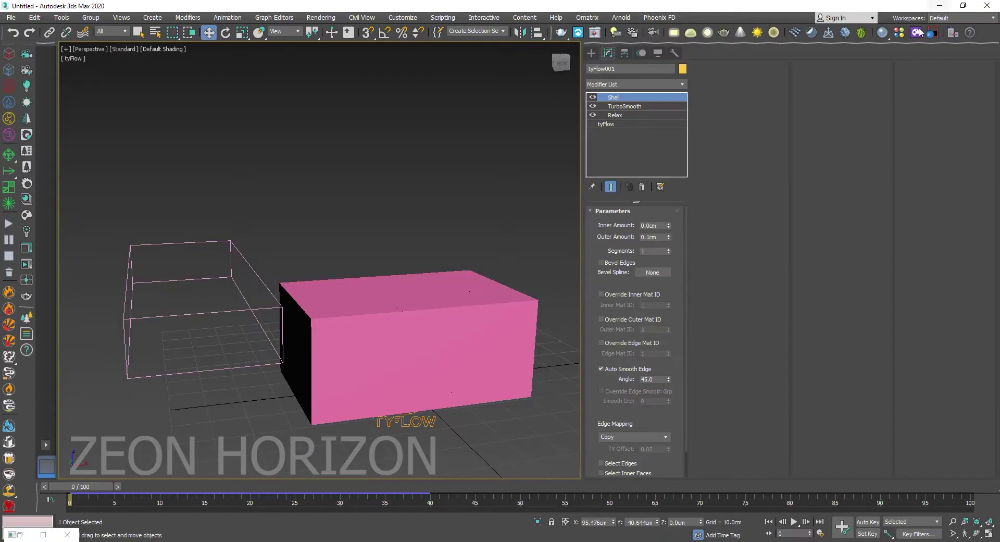
left_click_drag(94, 487, 57, 525)
left_click(19, 535)
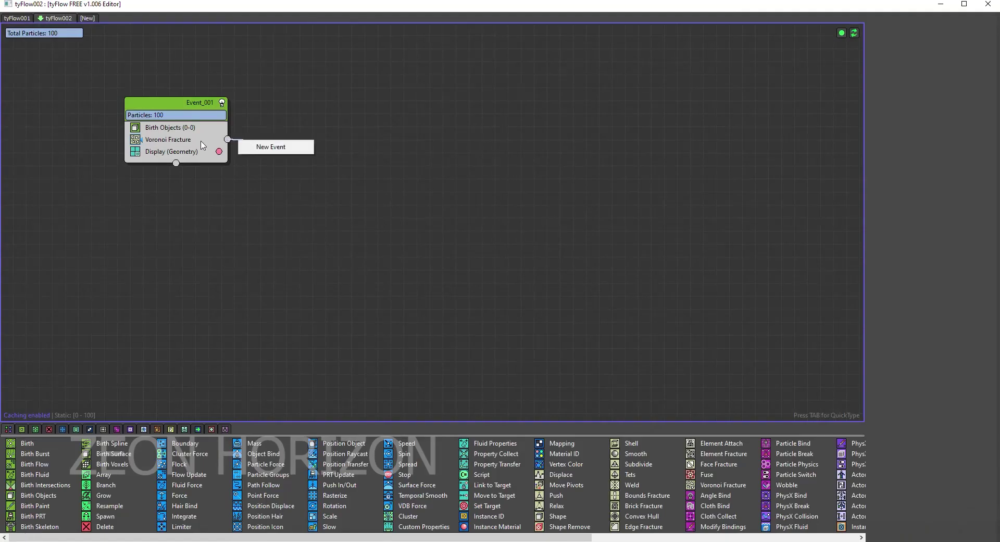
left_click(19, 17)
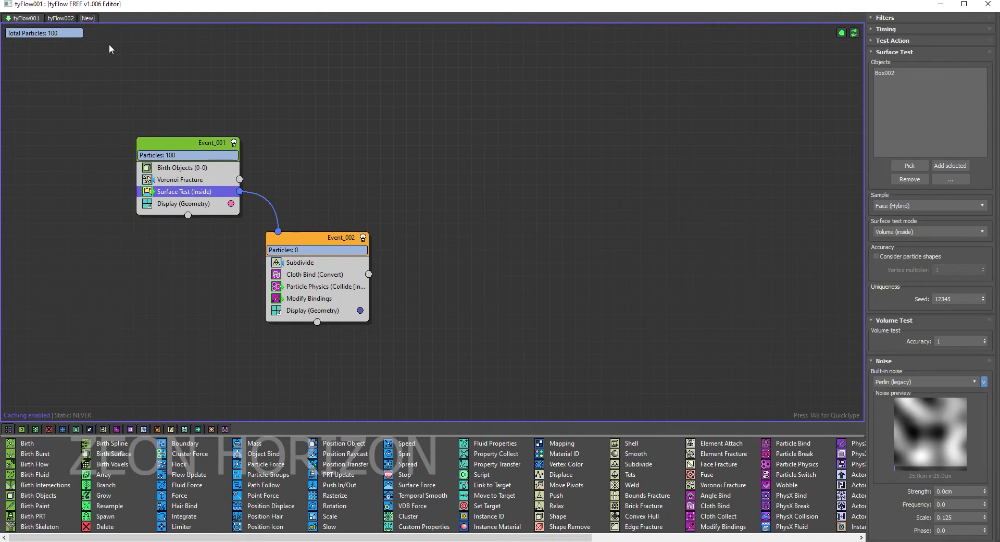
left_click(59, 19)
left_click(164, 140)
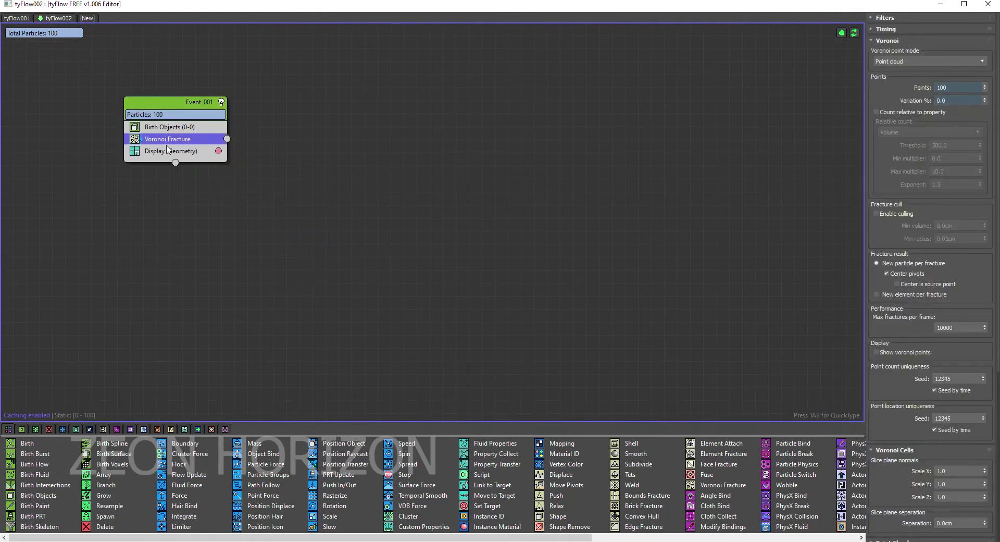
left_click_drag(177, 171, 170, 181)
Copy the complete Event_001 from tyFlow001 and paste it into the emptied tyFlow002
left_click(5, 19)
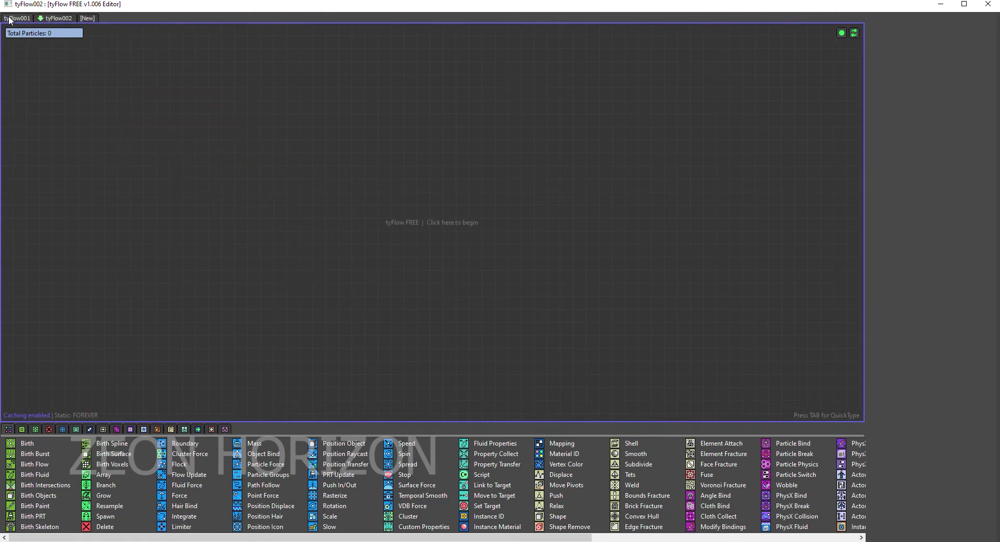
left_click(200, 139)
right_click(197, 139)
left_click(195, 143)
right_click(194, 143)
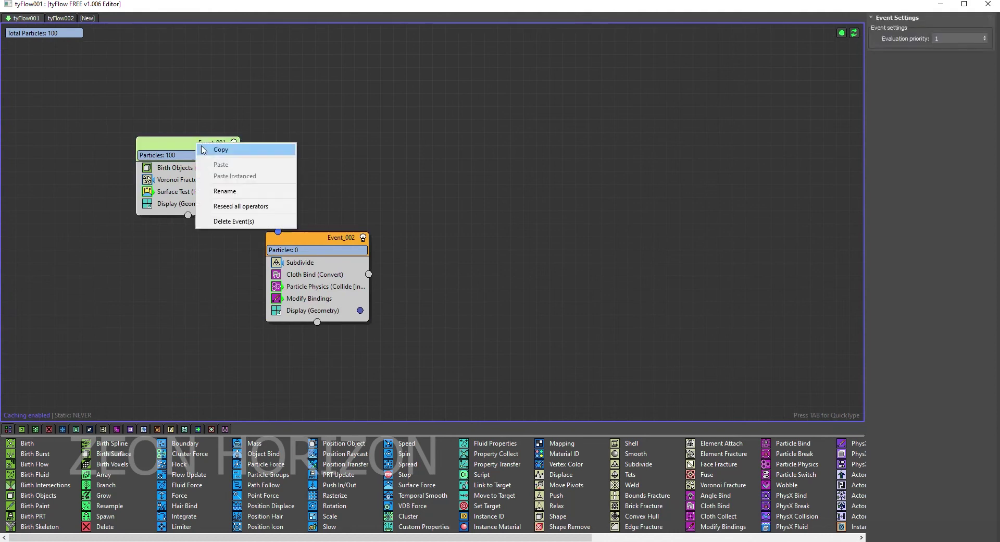
left_click(206, 149)
left_click(65, 20)
right_click(116, 124)
left_click(138, 128)
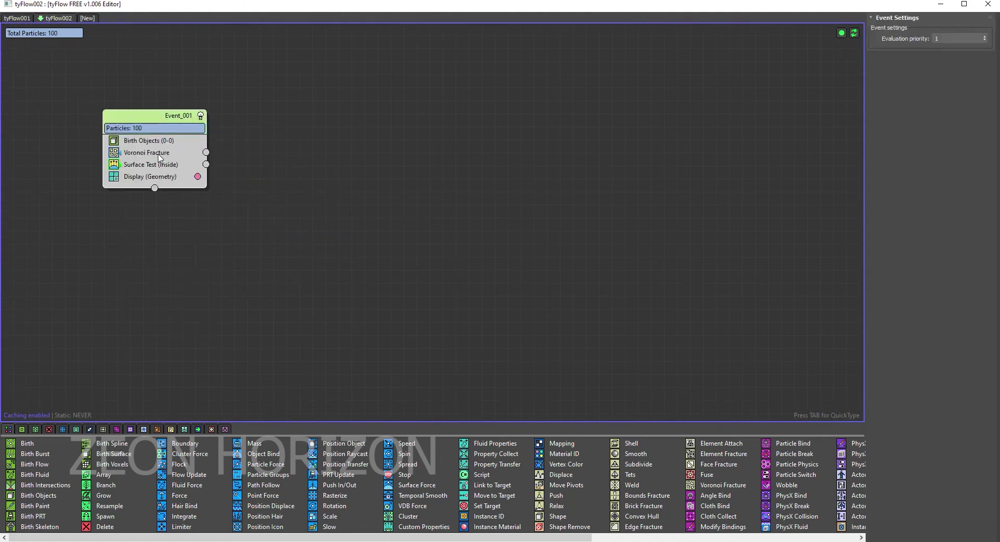
Send tyFlow002's Surface Test output to a new Event_002 with its Display operator disabled, and minimise the editor
left_click(159, 164)
left_click_drag(206, 164, 323, 214)
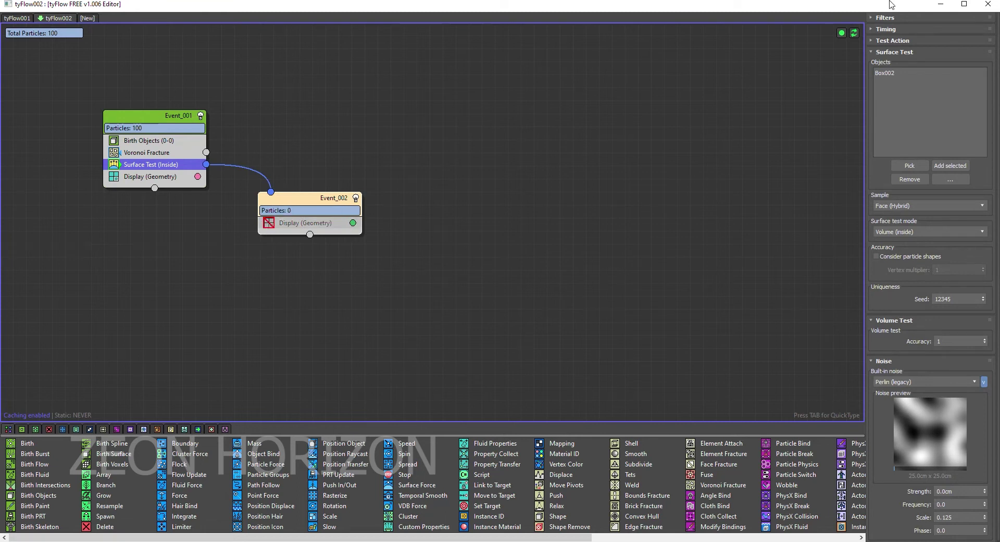
left_click(937, 4)
Preview both flows together by scrubbing back and forth through the animation and viewing it from several angles
left_click_drag(88, 486, 482, 512)
left_click_drag(422, 507, 421, 500)
scroll(413, 412, "down", 3)
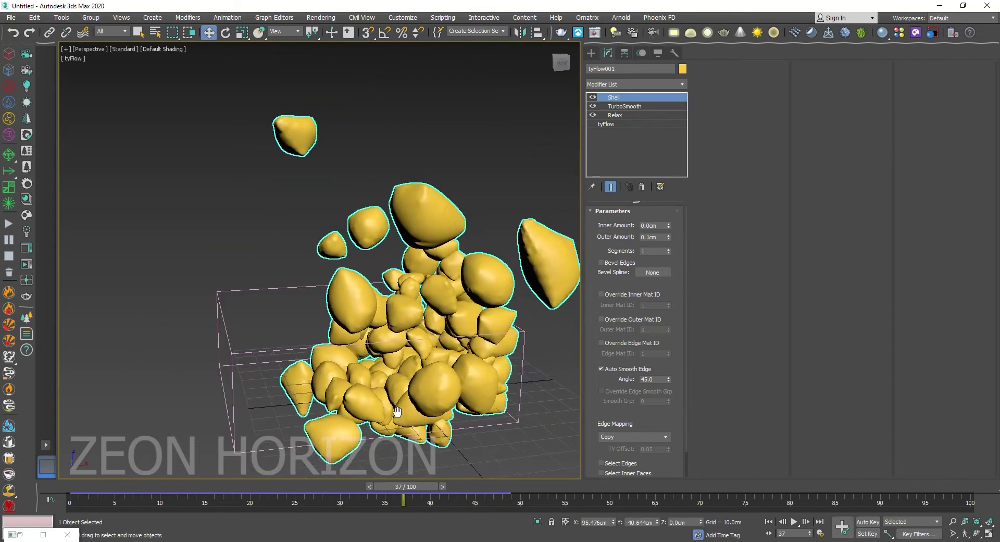
middle_click_drag(399, 412, 376, 418, "alt")
middle_click_drag(440, 483, 345, 496, "alt")
scroll(344, 423, "down", 4)
left_click_drag(437, 498, 238, 488)
middle_click_drag(313, 456, 301, 433, "alt")
scroll(452, 417, "up", 4)
left_click_drag(102, 485, 212, 495)
left_click_drag(257, 501, 384, 508)
Return to frame 0 and set the Voronoi Fracture points in tyFlow002 to 50
left_click_drag(265, 517, 42, 521)
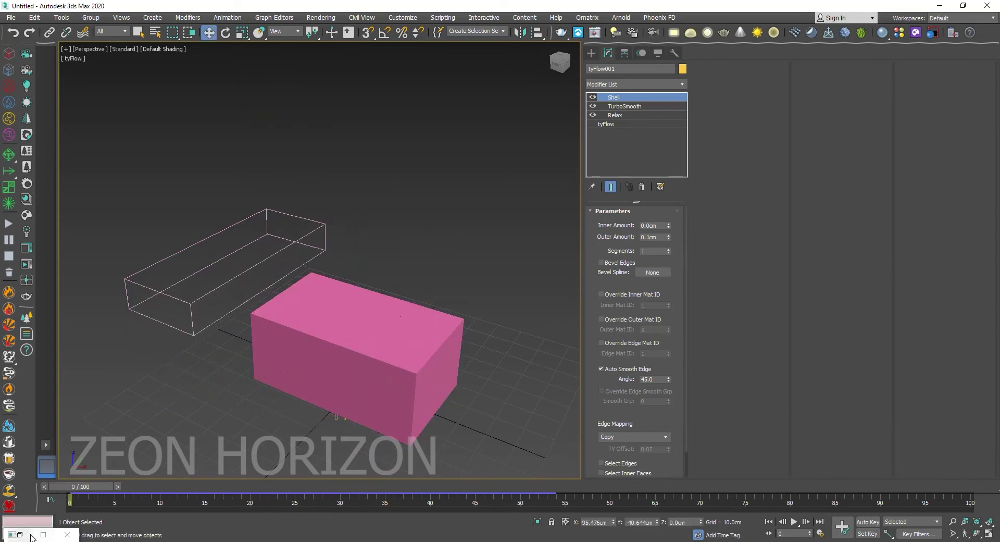
left_click(22, 535)
left_click(129, 153)
left_click_drag(605, 6, 603, 2)
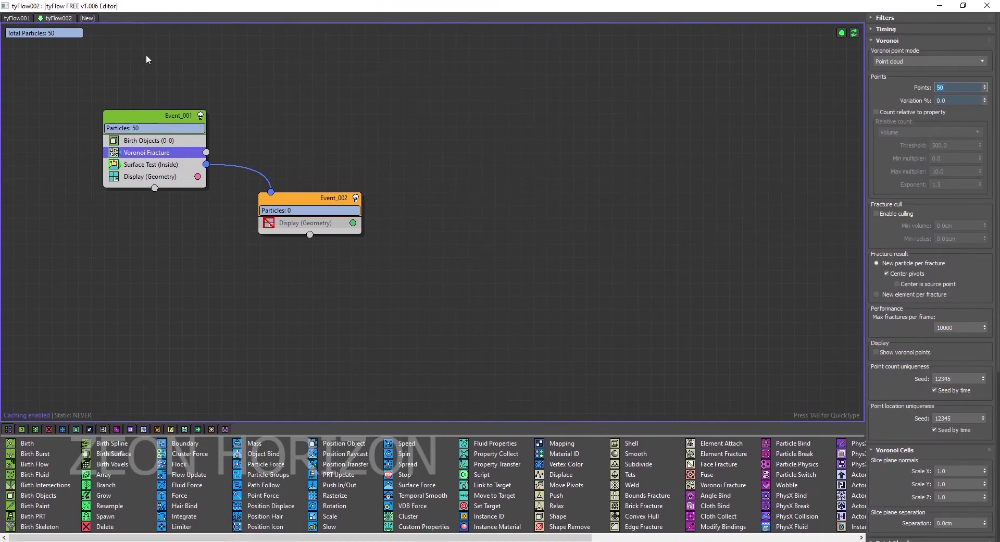
Set the Voronoi Fracture points in tyFlow001 to 50 and shrink the editor window to sit beside the viewport
left_click(21, 18)
left_click(182, 167)
left_click(183, 179)
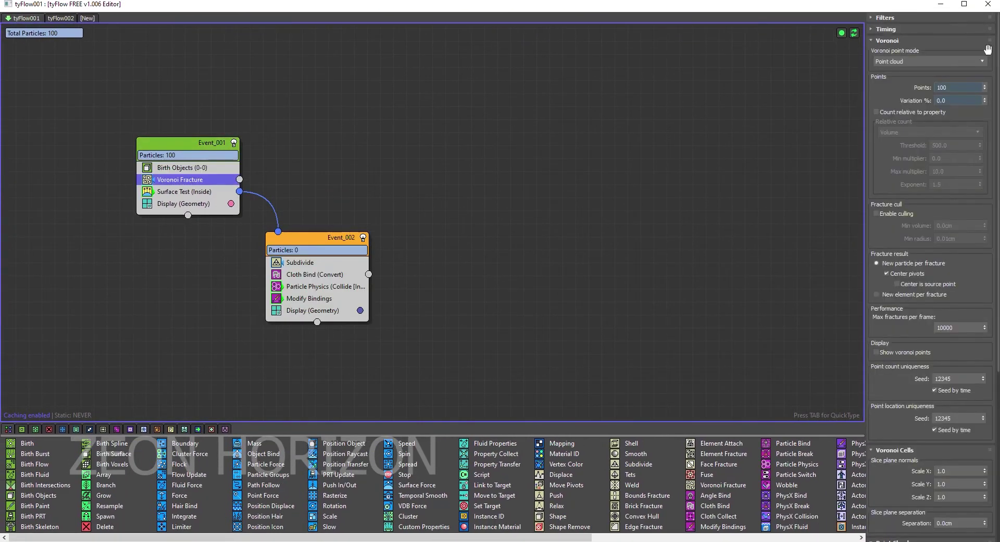
left_click_drag(514, 5, 536, 63)
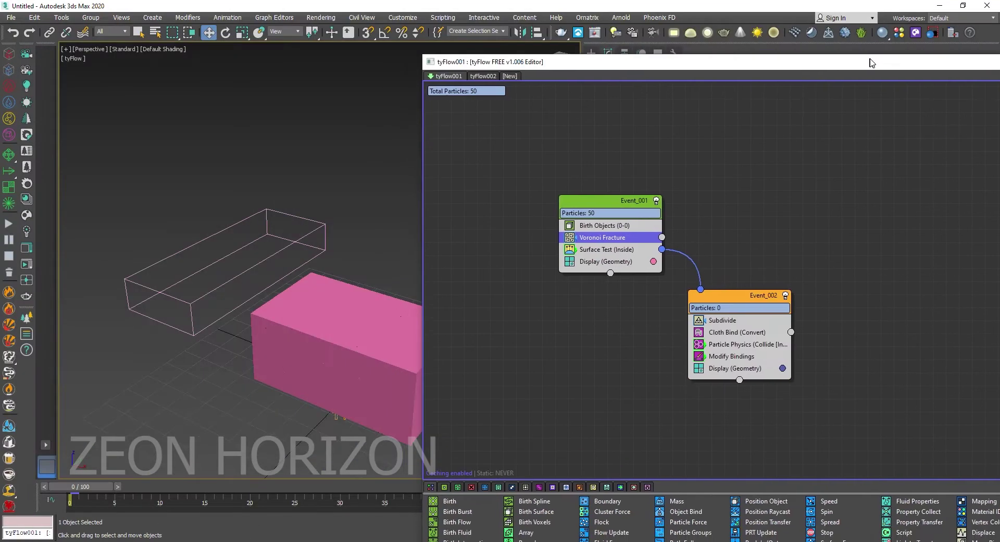
left_click_drag(422, 52, 580, 44)
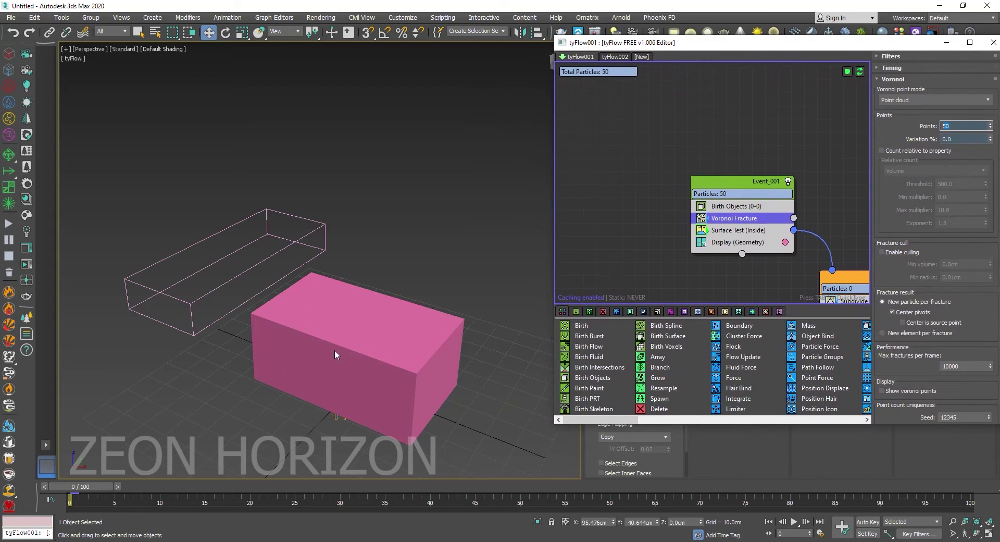
Preview the coarser fracture, add a Collision operator after Modify Bindings in tyFlow001's Event_002, and return to frame 0
left_click_drag(92, 488, 322, 486)
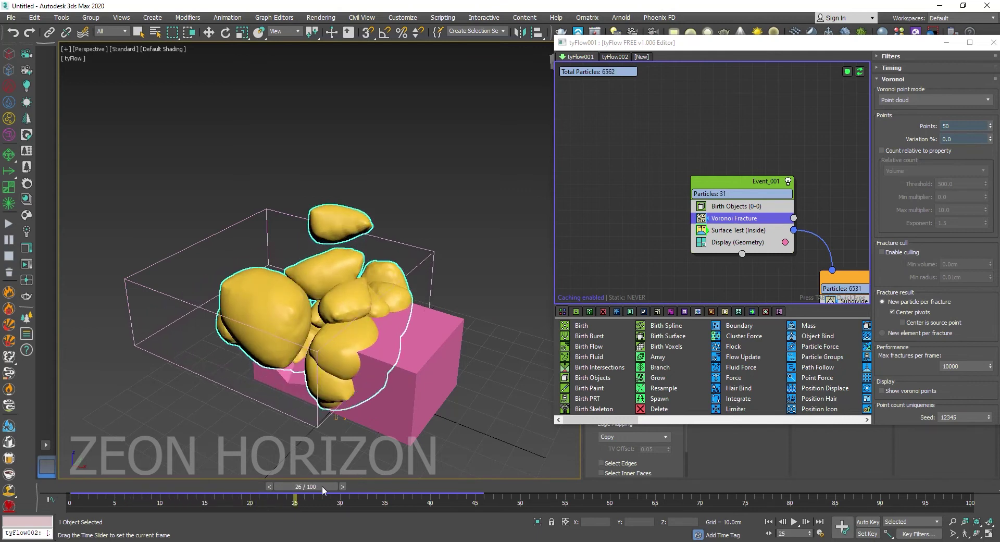
key("w")
middle_click_drag(806, 261, 700, 146)
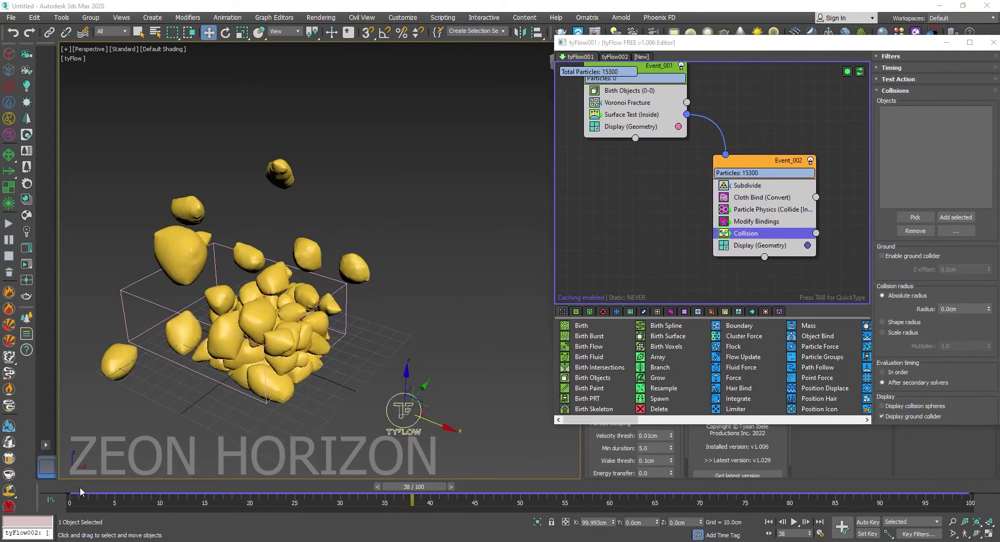
mouse_move(81, 491)
left_mouse_down()
mouse_move(364, 490)
mouse_move(478, 508)
mouse_move(73, 485)
left_mouse_up()
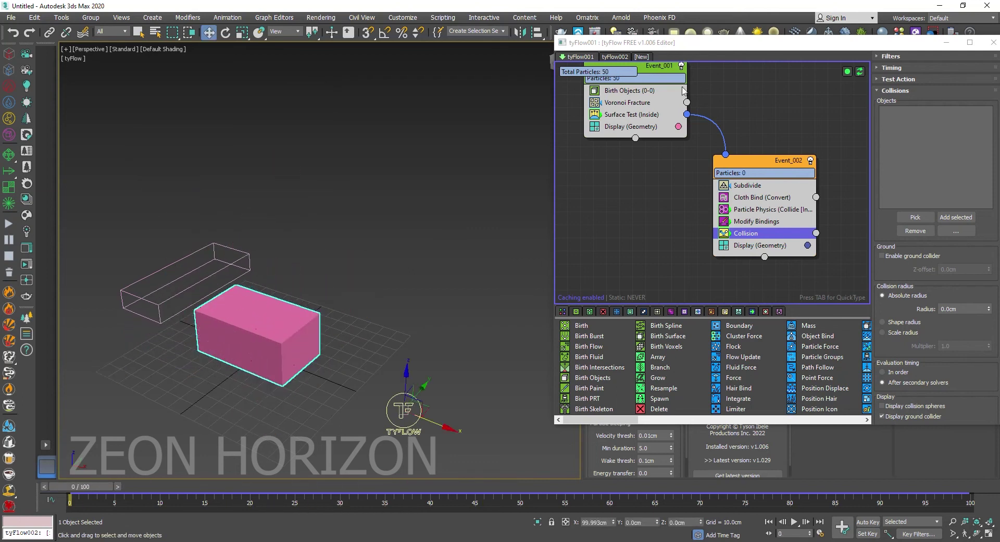
Create a sphere, then move and scale it to sit within the volume of the fractured box
left_click(947, 43)
left_click(592, 53)
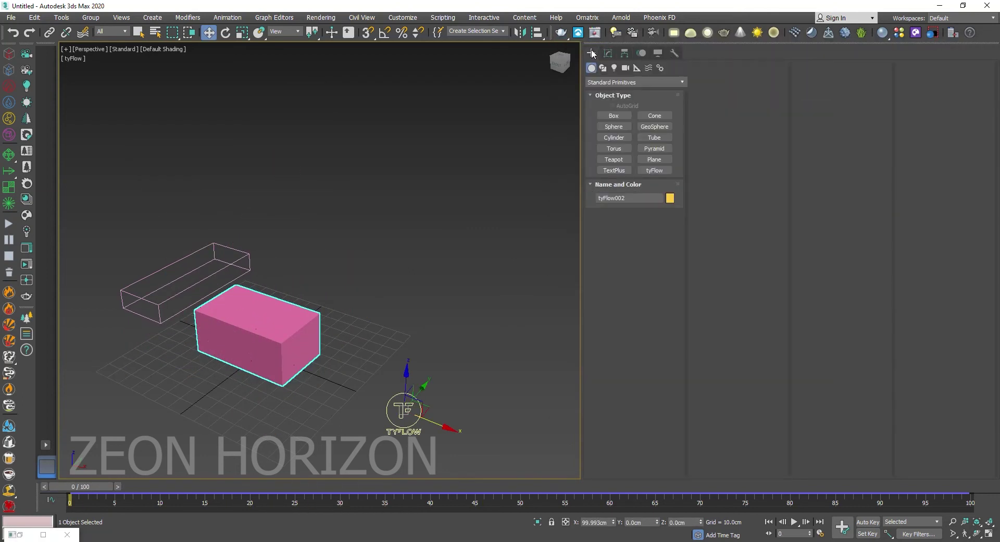
left_click(620, 127)
left_click_drag(326, 377, 263, 371)
key("w")
key("r")
middle_click_drag(264, 370, 294, 330, "alt")
key("w")
mouse_move(258, 316)
left_mouse_down()
mouse_move(259, 292)
mouse_move(262, 322)
left_mouse_up()
key("r")
key("Delete")
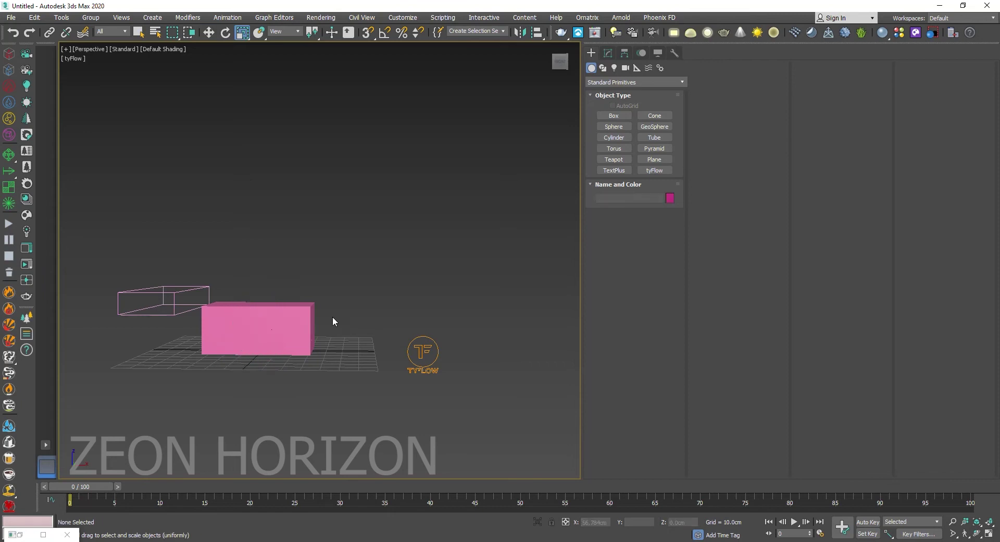
Open tyFlow001's Birth Objects settings, unhide all objects and delete the original source box
left_click(25, 534)
left_click(646, 93)
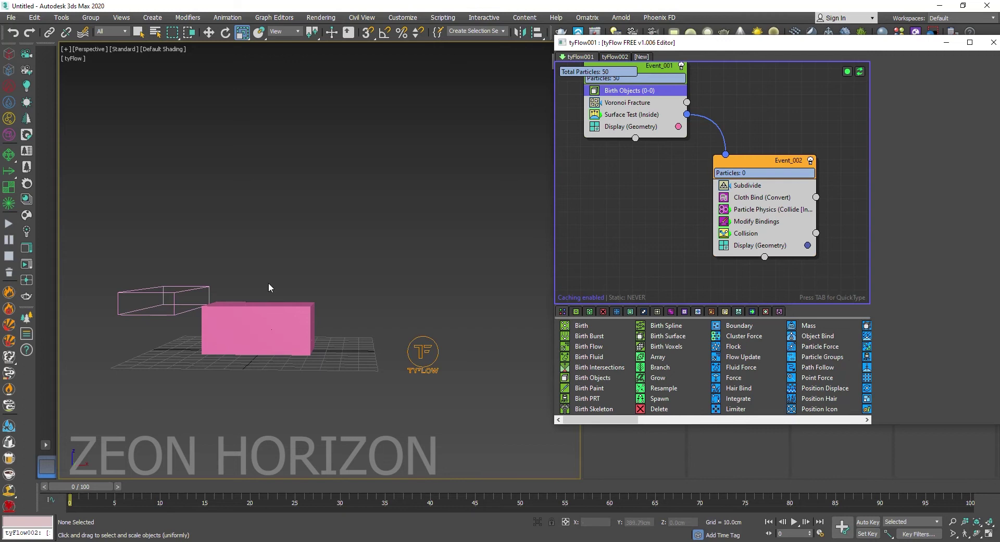
right_click(320, 211)
left_click(355, 173)
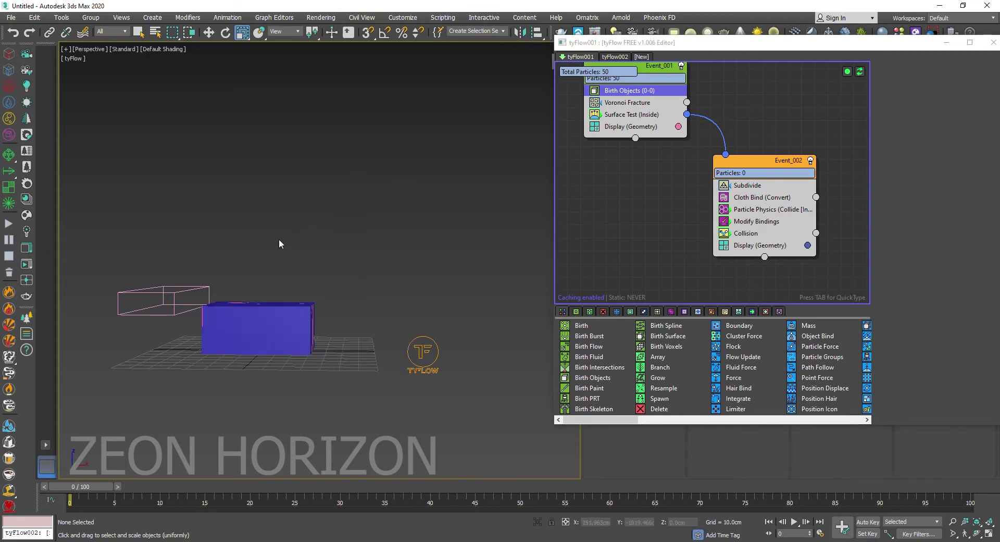
left_click(271, 330)
key("Delete")
Pick the sphere as the source object in tyFlow001's Birth Objects operator
left_click(271, 330)
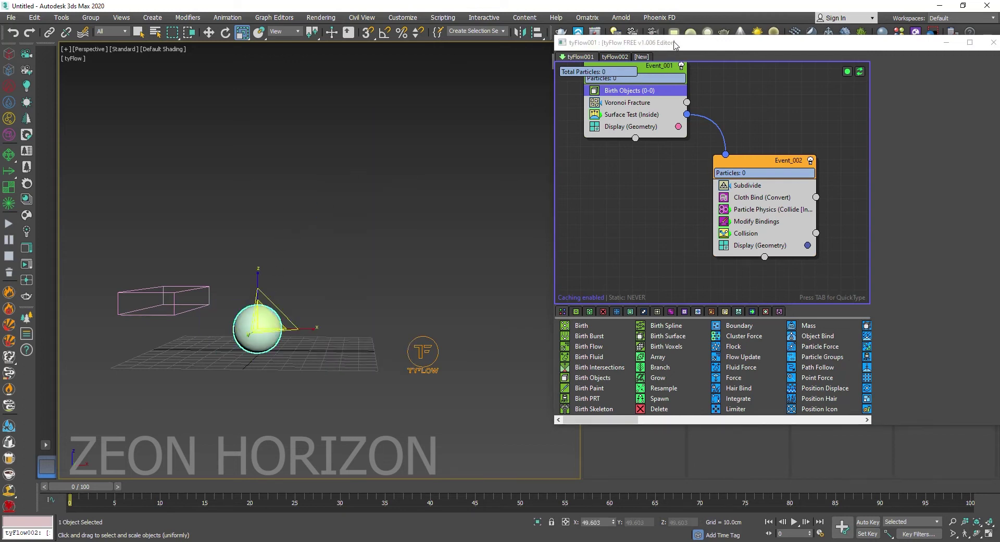
left_click_drag(675, 44, 674, 30)
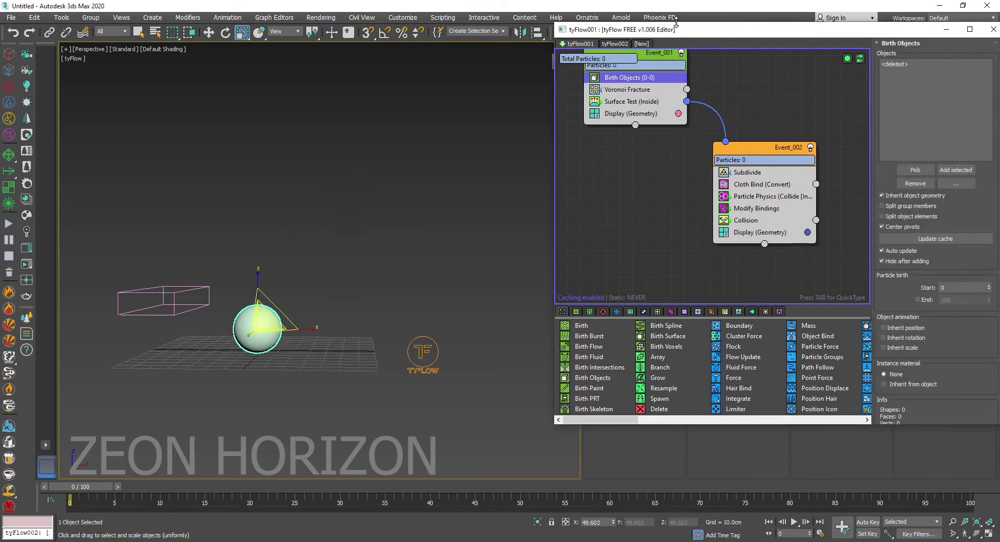
left_click(935, 168)
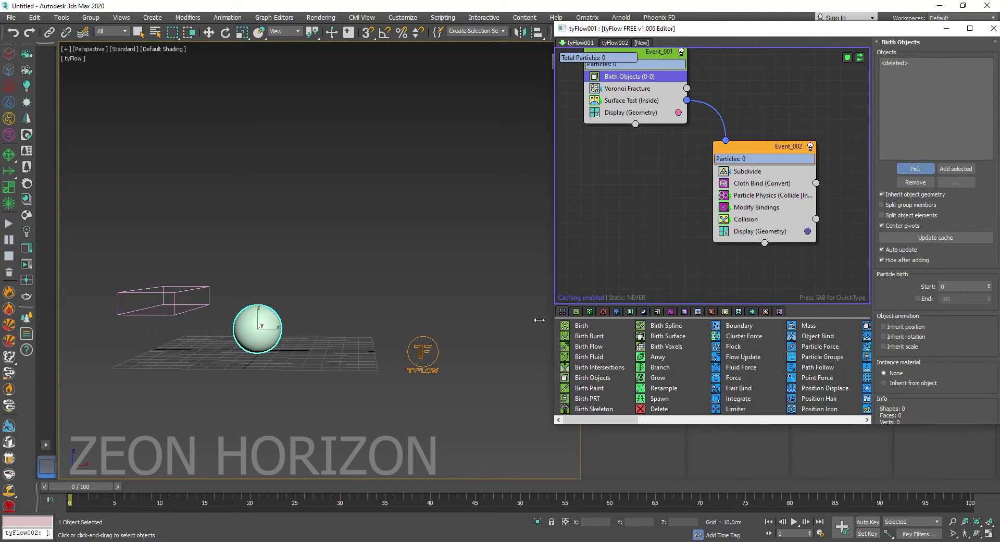
Unhide all objects and pick the sphere as the source object in tyFlow002's Birth Objects operator
left_click(616, 43)
left_click(705, 165)
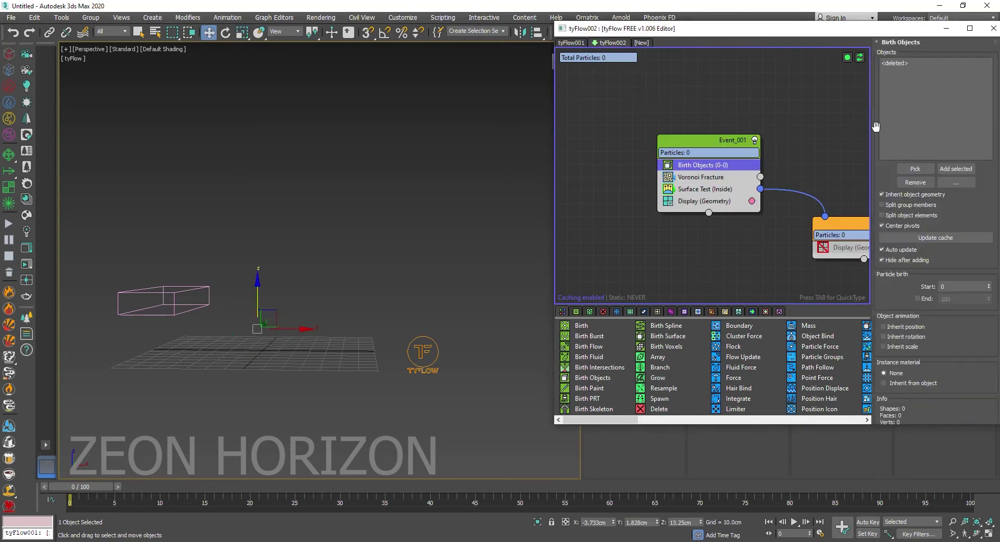
left_click(913, 169)
right_click(329, 304)
right_click(339, 290)
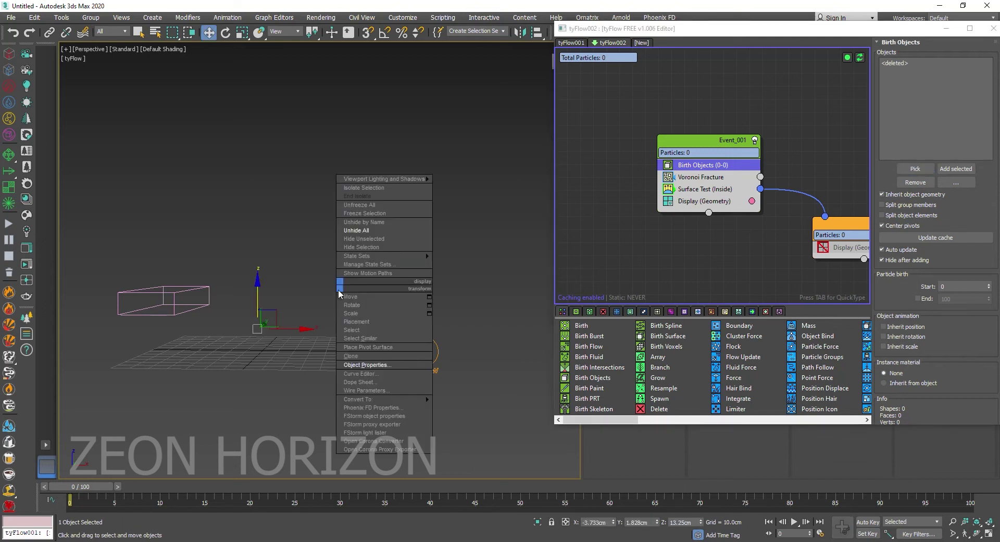
left_click(389, 229)
left_click(915, 168)
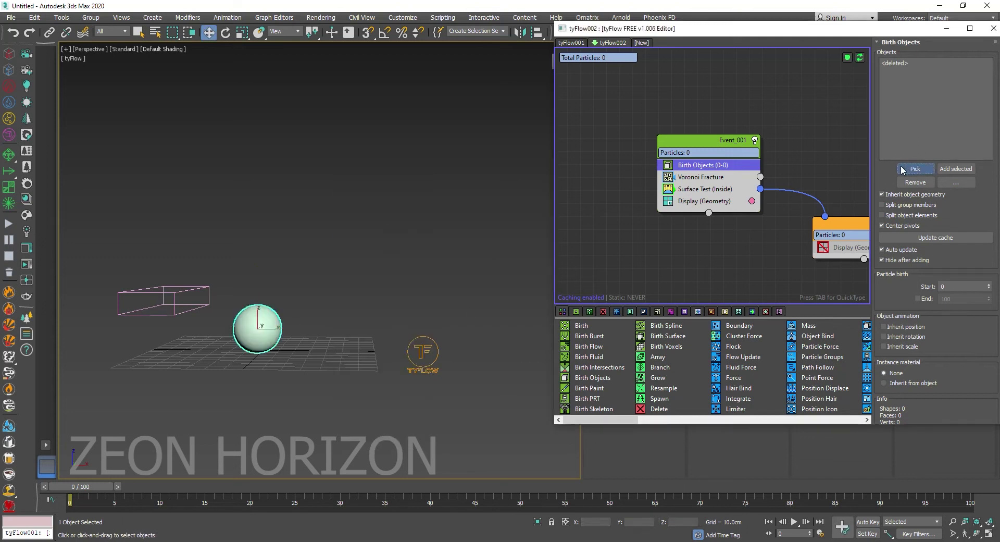
left_click(273, 323)
left_click_drag(97, 483, 51, 485)
key("w")
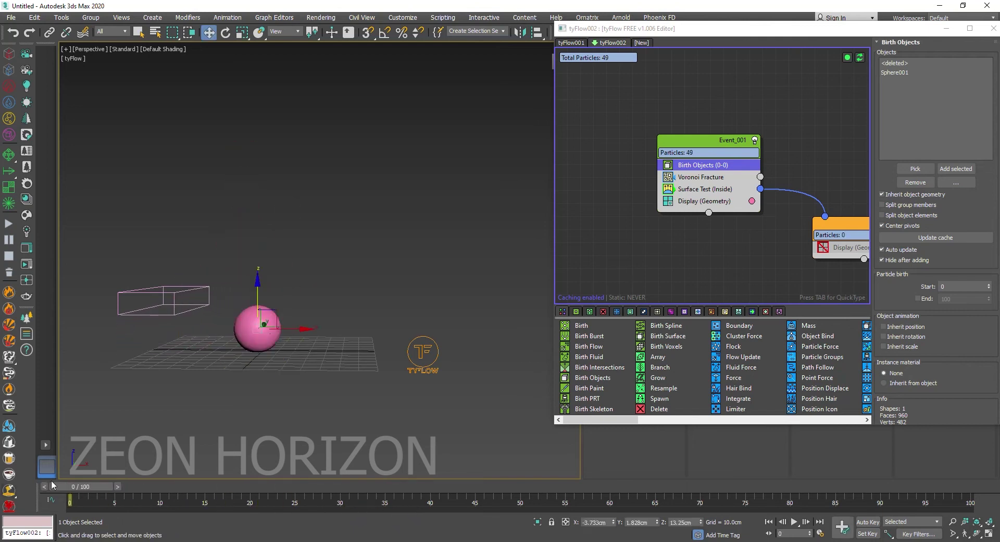
Unhide all objects again and scale the sphere up uniformly to nearly twice its size
right_click(368, 355)
left_click(423, 290)
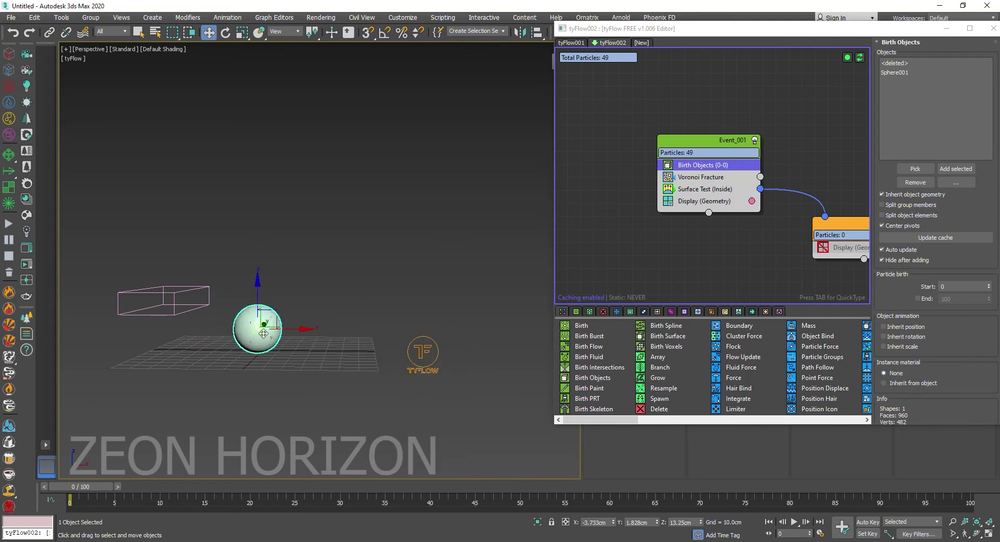
key("r")
left_click_drag(263, 329, 262, 295)
Scale the helper box to about 168% in X and Z, then move it up beside the sphere
left_click(183, 289)
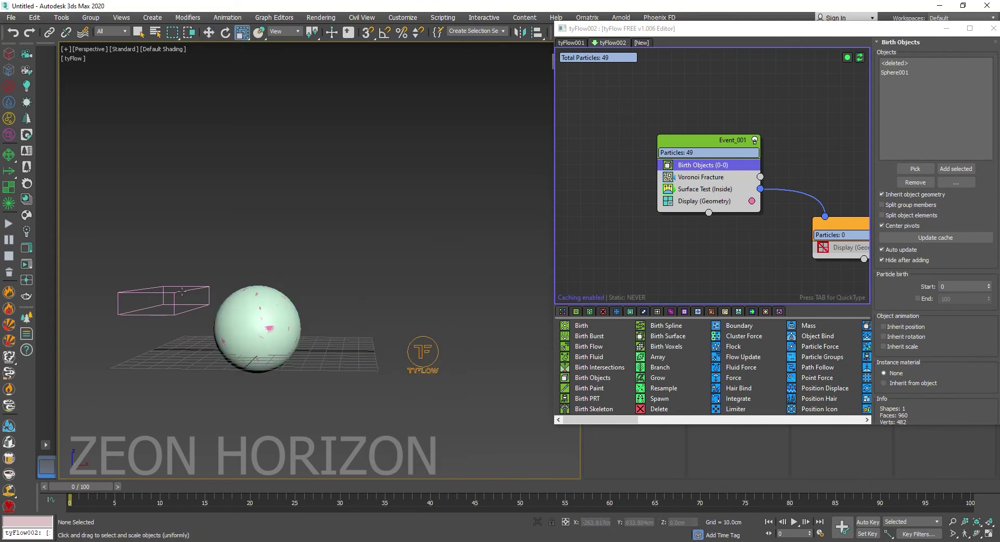
left_click(181, 291)
middle_click_drag(176, 316, 171, 341, "alt")
left_click_drag(202, 300, 207, 269)
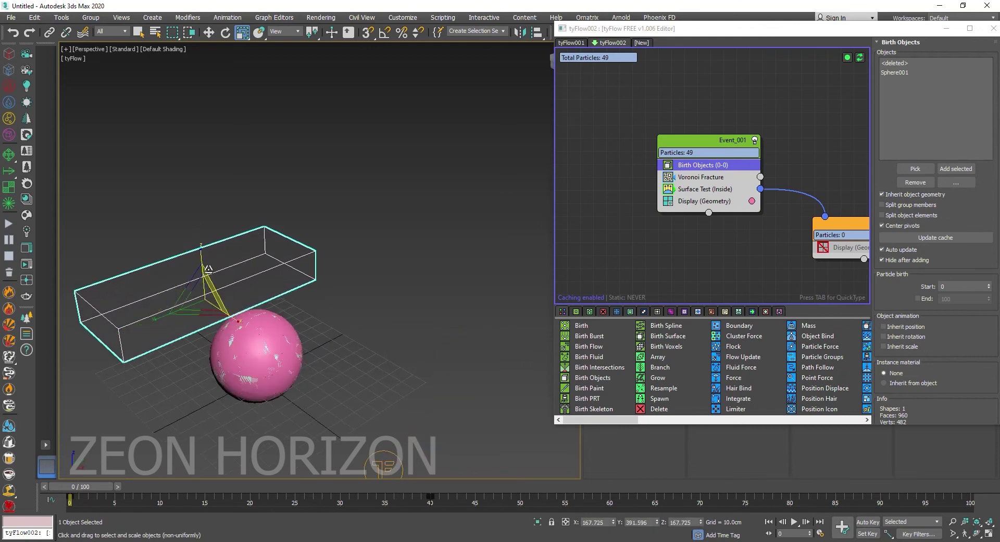
middle_click_drag(206, 270, 248, 252, "alt")
key("w")
left_click_drag(207, 268, 187, 256)
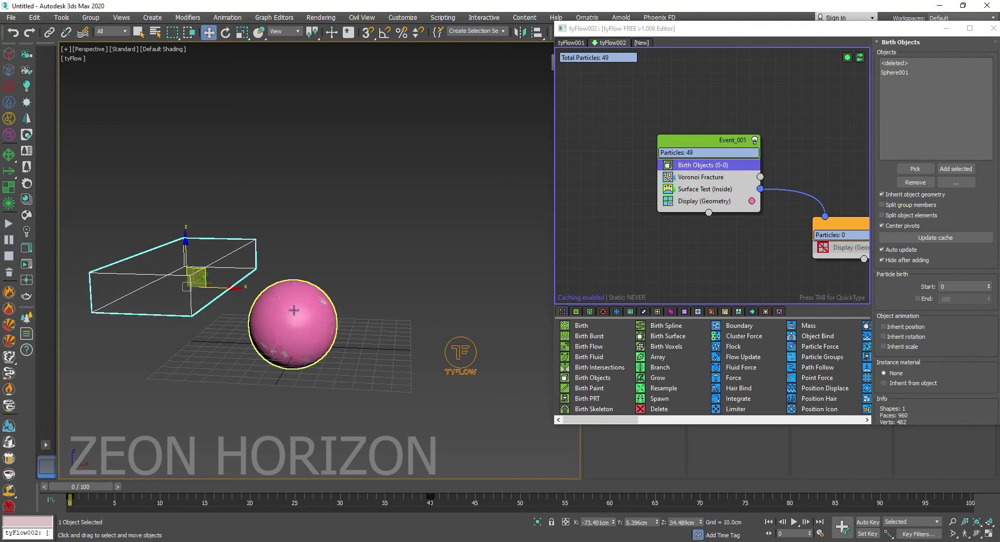
Scale the sphere uniformly to about 118% and preview the fracture effect at frame 10
left_click(300, 322)
key("r")
left_click_drag(302, 323, 202, 286)
left_click_drag(95, 483, 160, 513)
key("r")
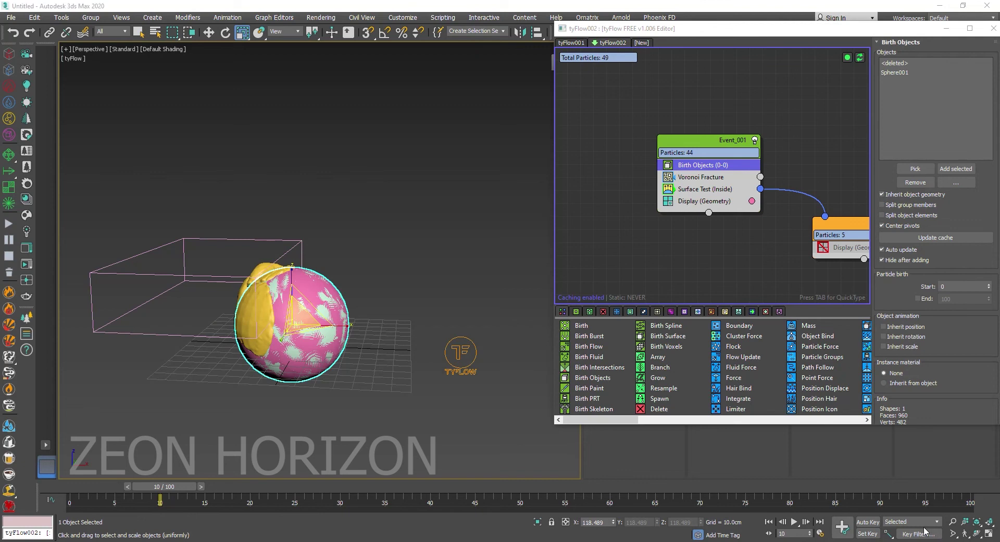
Reset the Float force to 0 cm in Modify Bindings of tyFlow001's Event_002, then preview the inflating cloth along the timeline
middle_click_drag(796, 211, 713, 152)
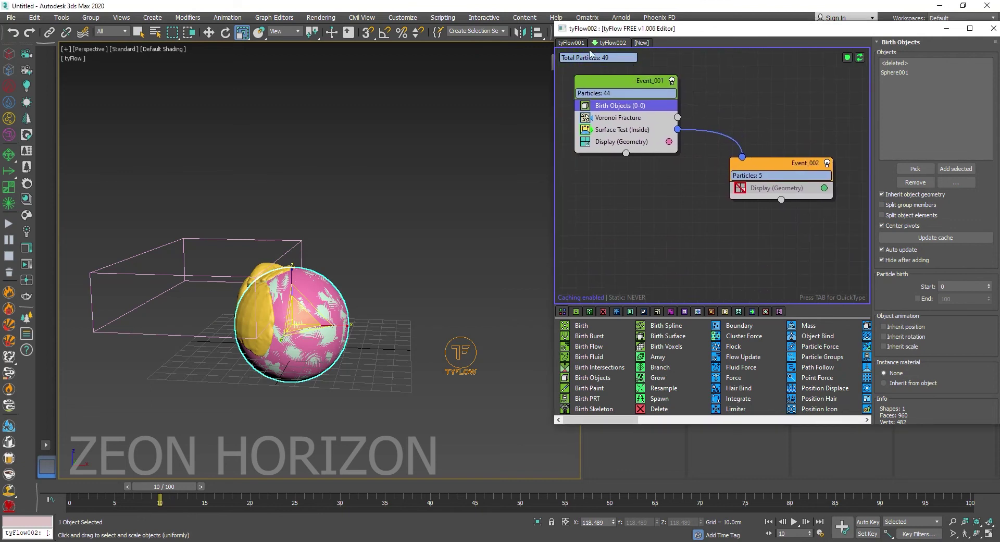
left_click(579, 42)
left_click(766, 207)
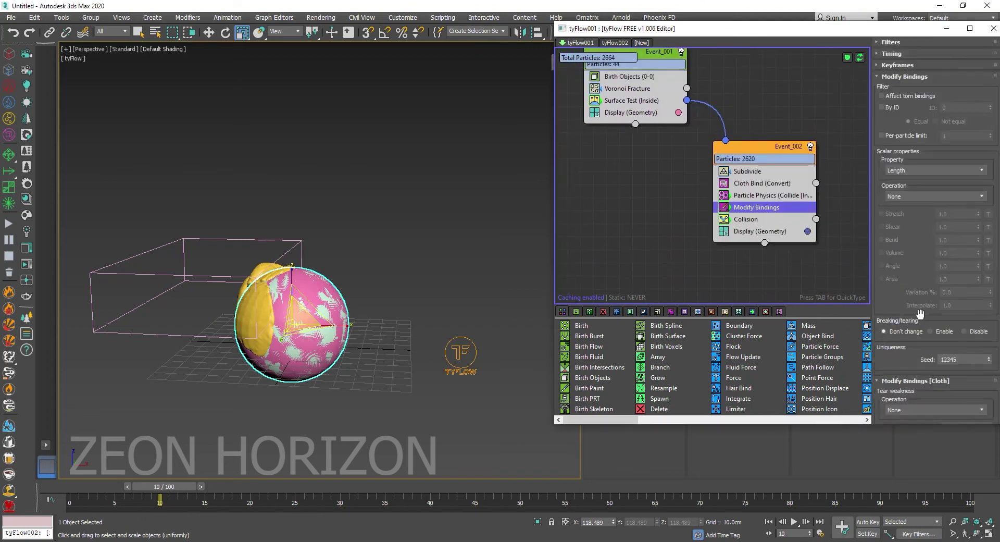
scroll(947, 284, "down", 5)
right_click(979, 329)
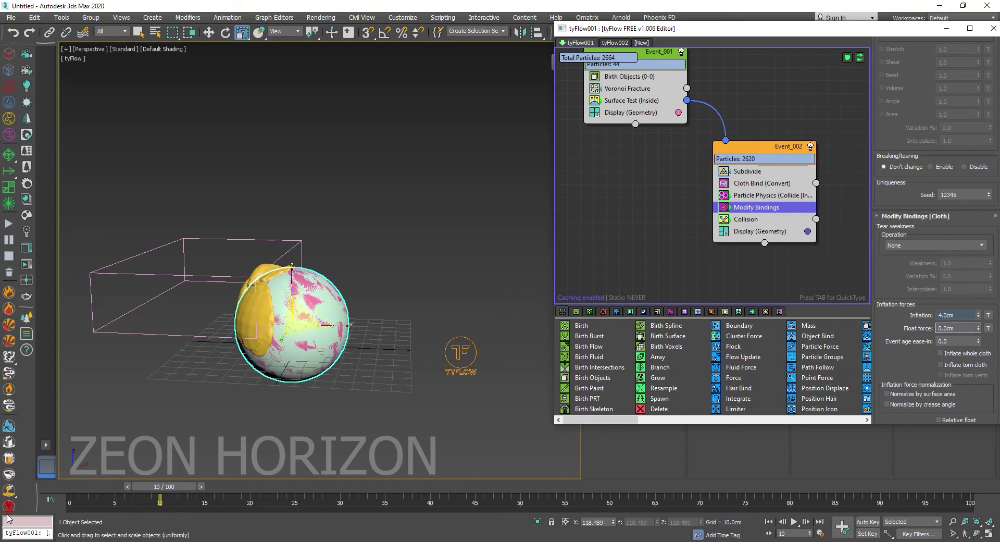
left_click_drag(106, 503, 312, 531)
key("r")
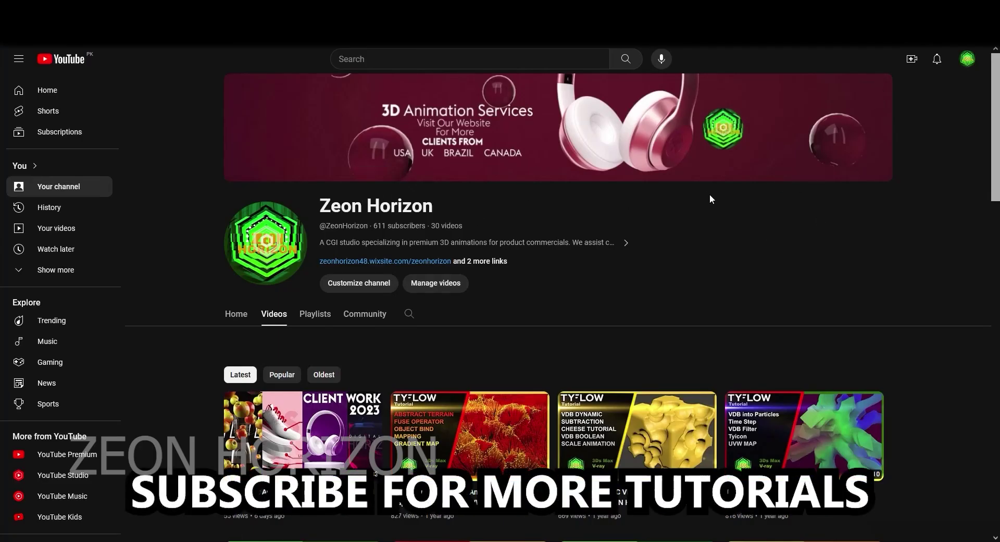
scroll(710, 199, "down", 13)
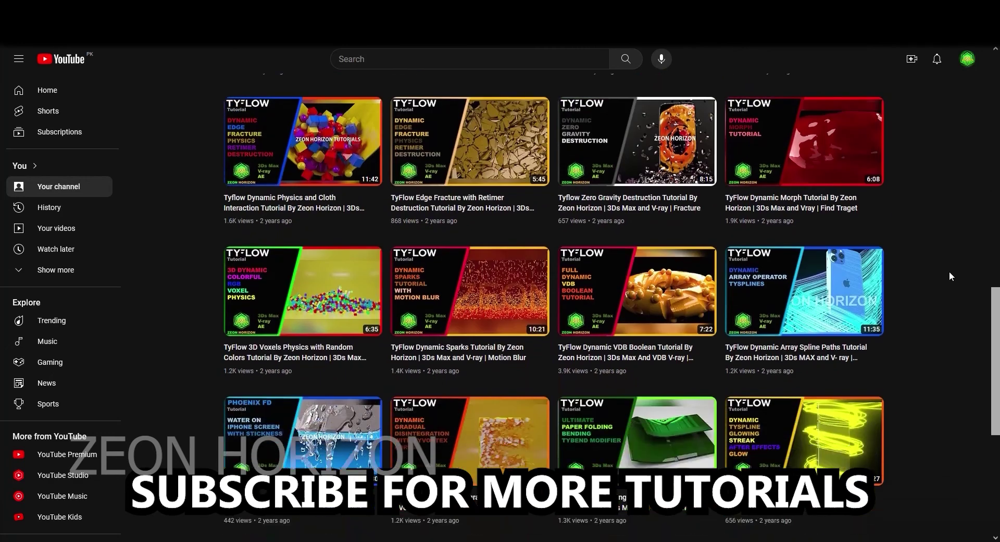
scroll(951, 270, "up", 10)
scroll(971, 282, "up", 3)
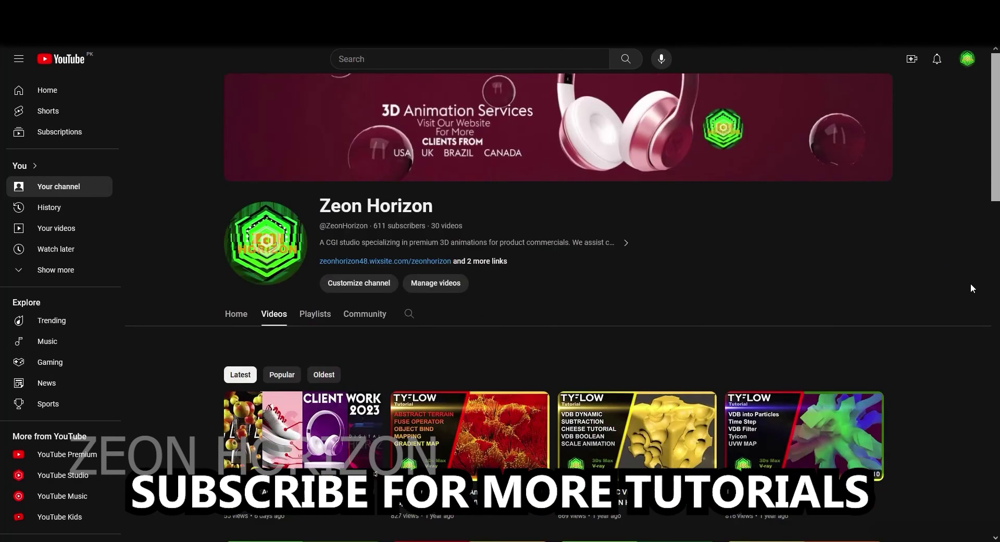
scroll(923, 246, "down", 11)
scroll(937, 250, "up", 3)
scroll(937, 261, "up", 5)
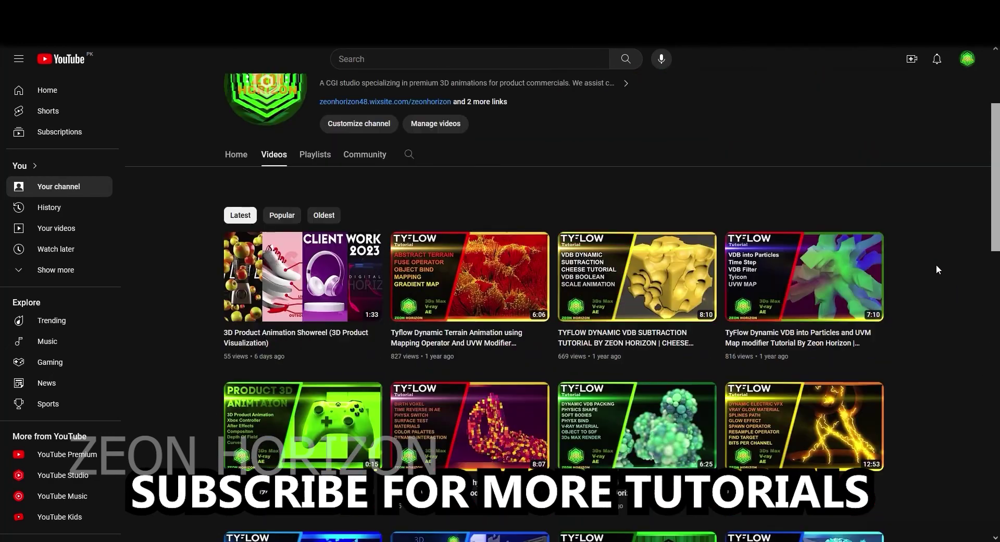
scroll(770, 245, "up", 3)
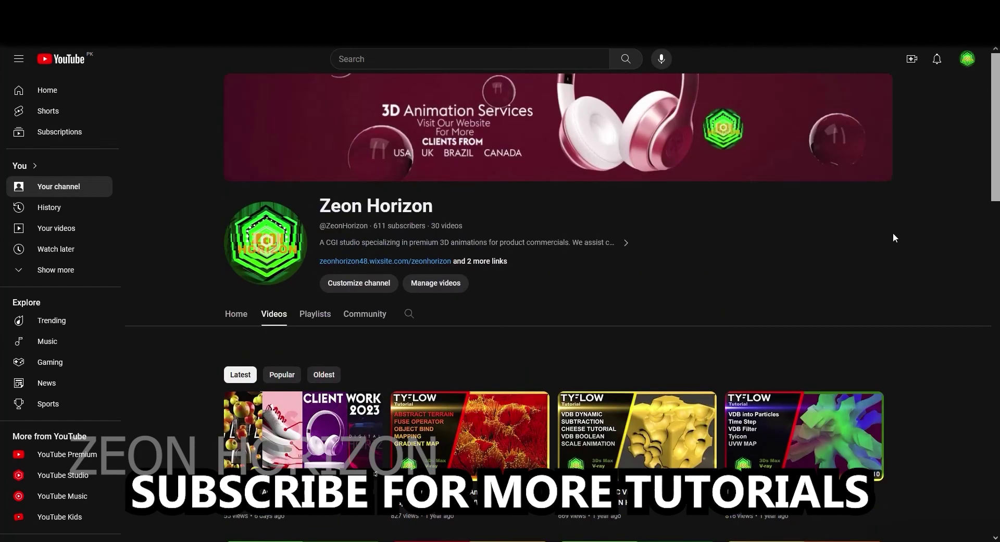